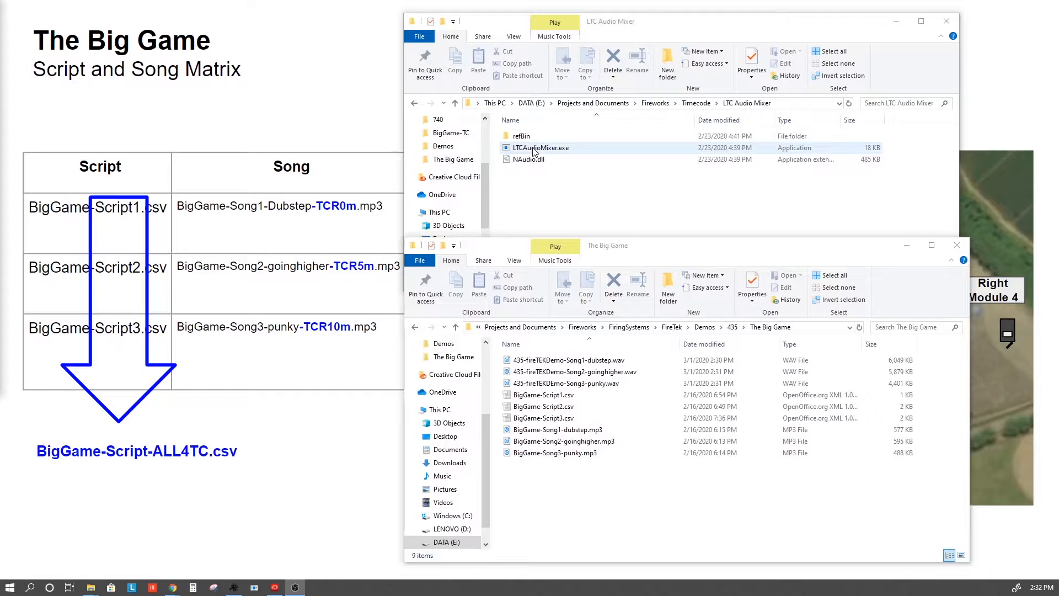
Launch LTCAudioMixer.exe from the LTC Audio Mixer folder
left_click(532, 153)
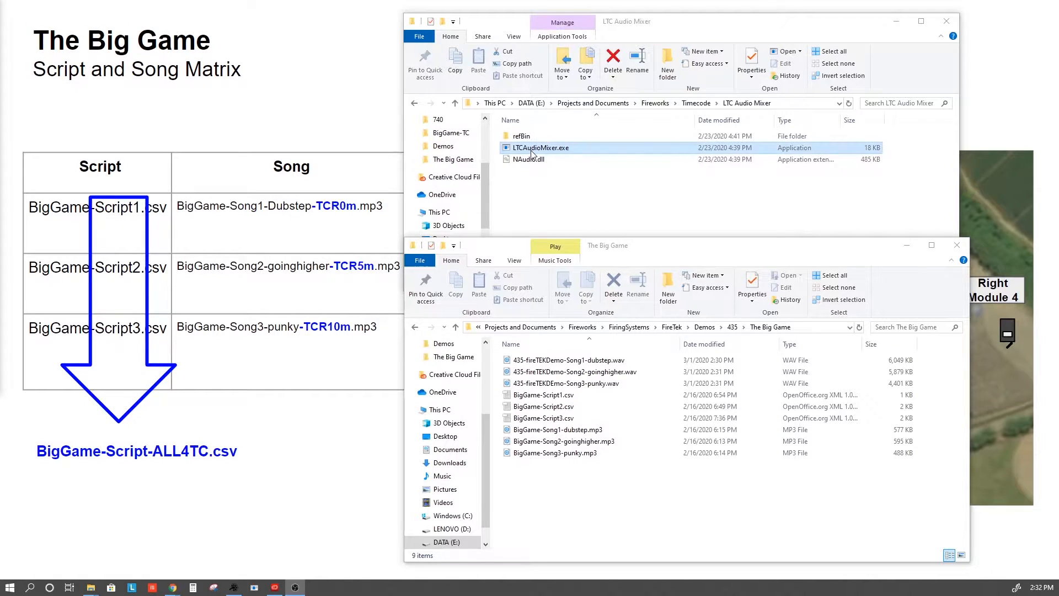
double_click(532, 154)
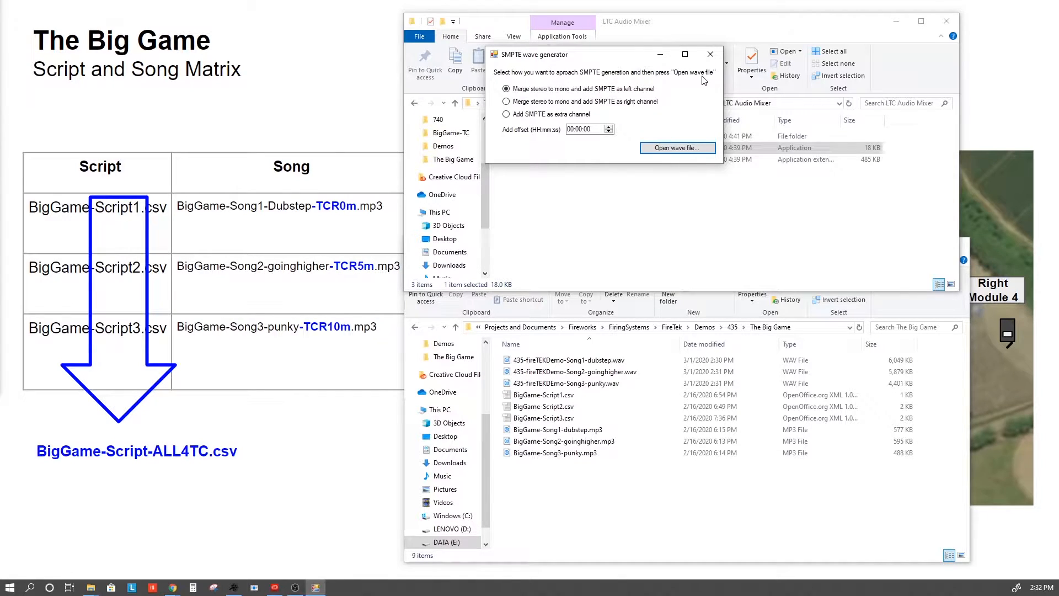
Highlight the three BigGame MP3 songs and their three WAV versions in The Big Game folder
left_click(581, 430)
left_click(593, 453, "shift")
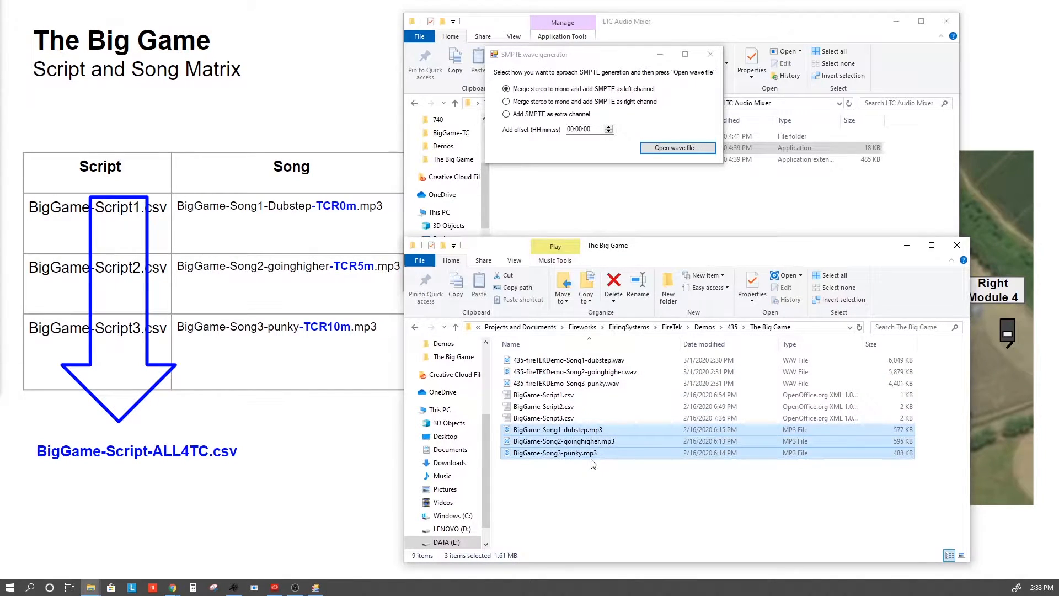
left_click(593, 362)
left_click(596, 384, "shift")
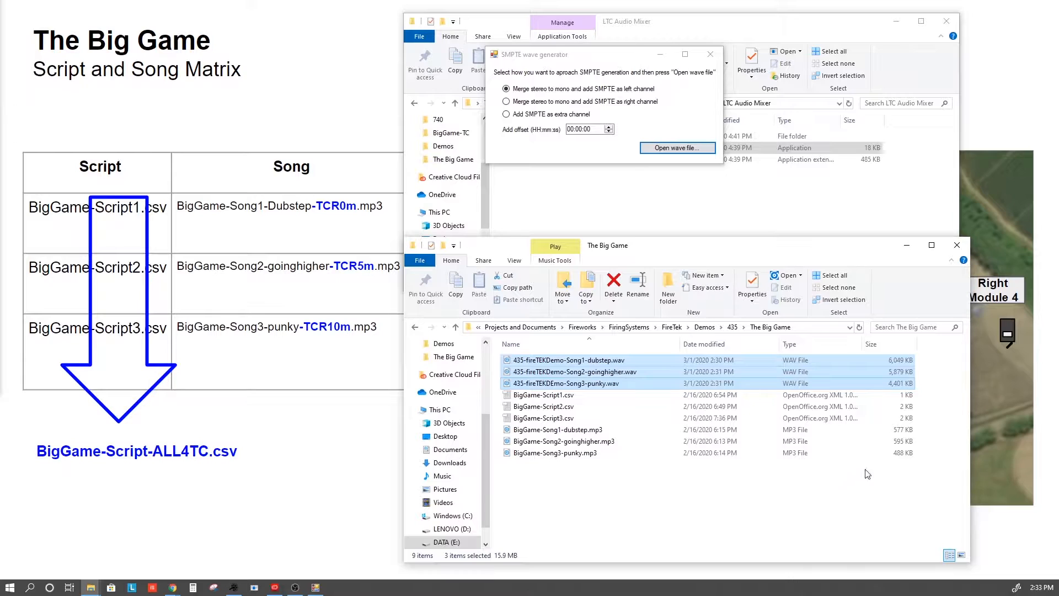
Generate a mono version of 435-fireTEKDemo-Song1-dubstep.wav from The Big Game folder with SMPTE added as the right channel
left_click(506, 102)
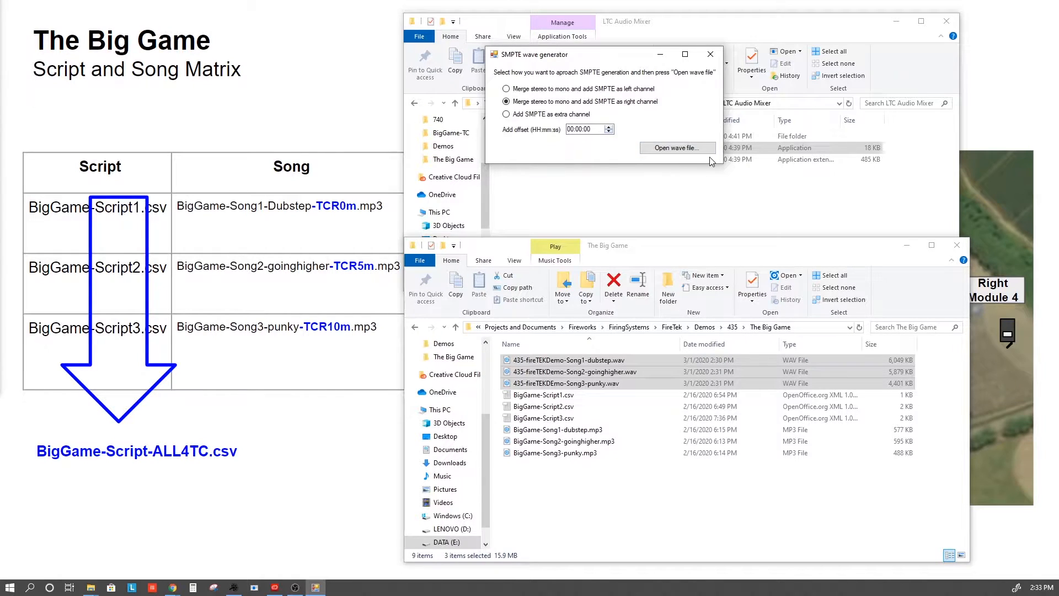
left_click(689, 154)
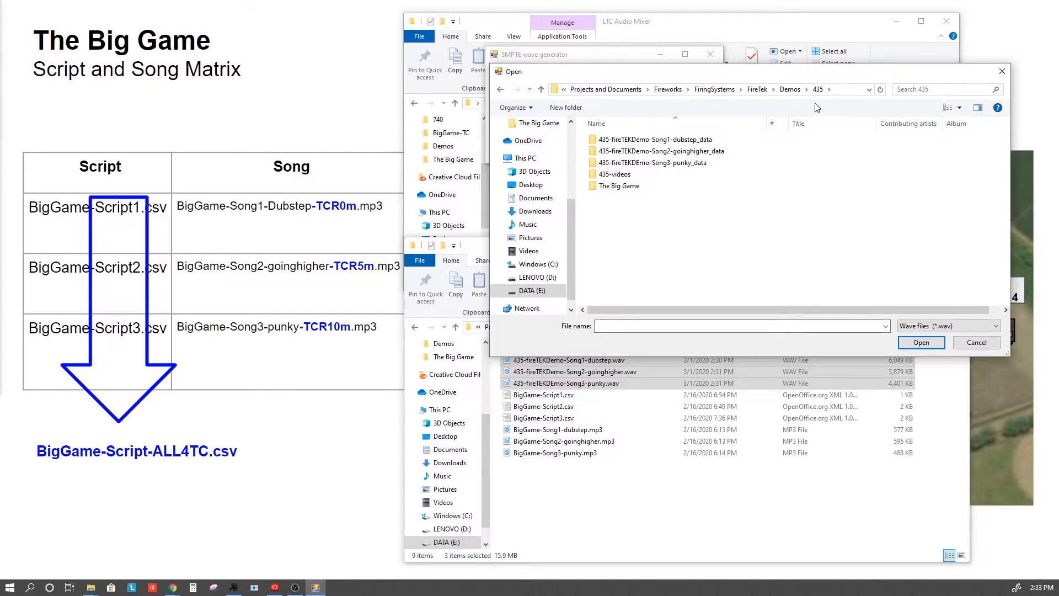
double_click(627, 185)
left_click_drag(667, 123, 743, 124)
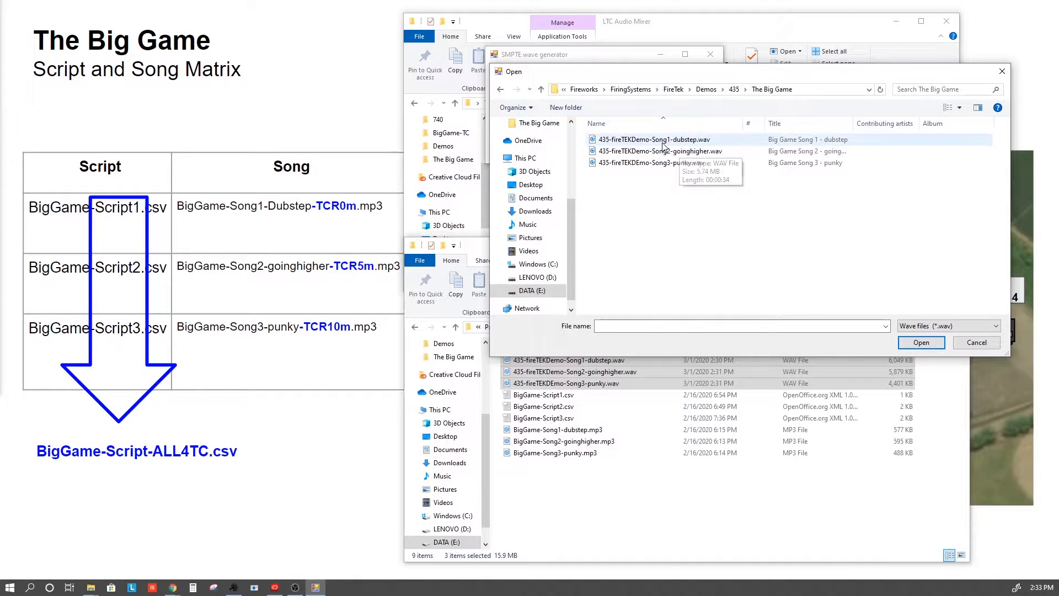
left_click(665, 141)
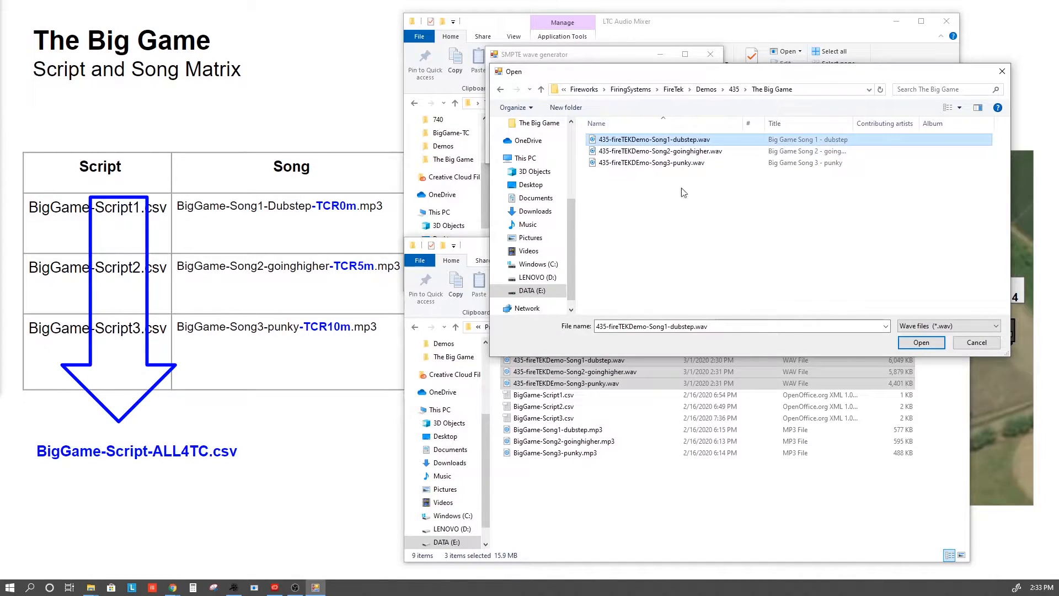
left_click(921, 342)
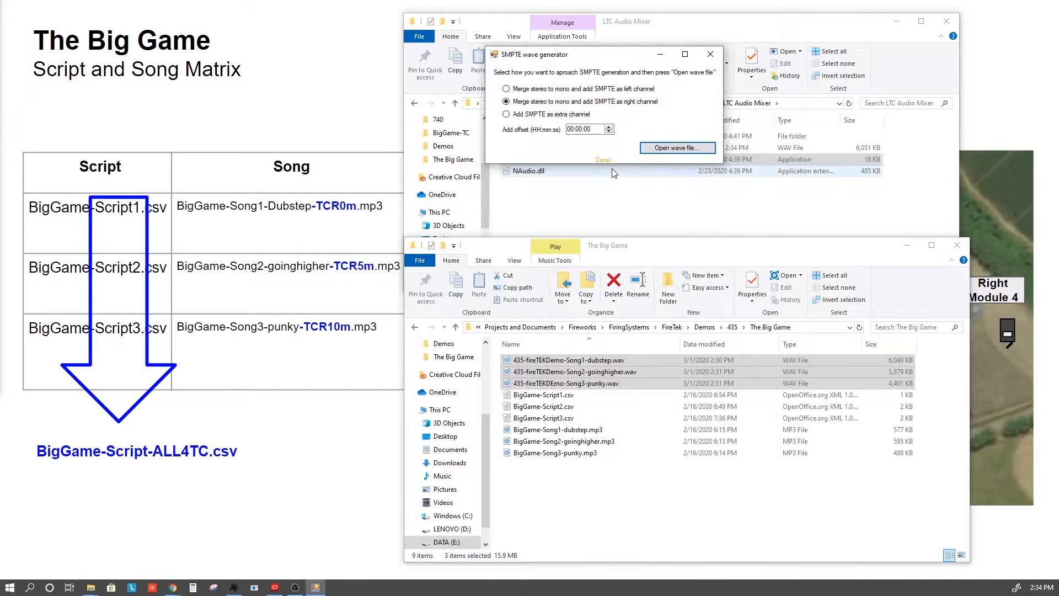
Move the generator window clear of the file list and rename the Song1 output as 435-fireTEKDemo-Song1-dubstep_SMPTE-R.wav
left_click_drag(637, 60, 332, 39)
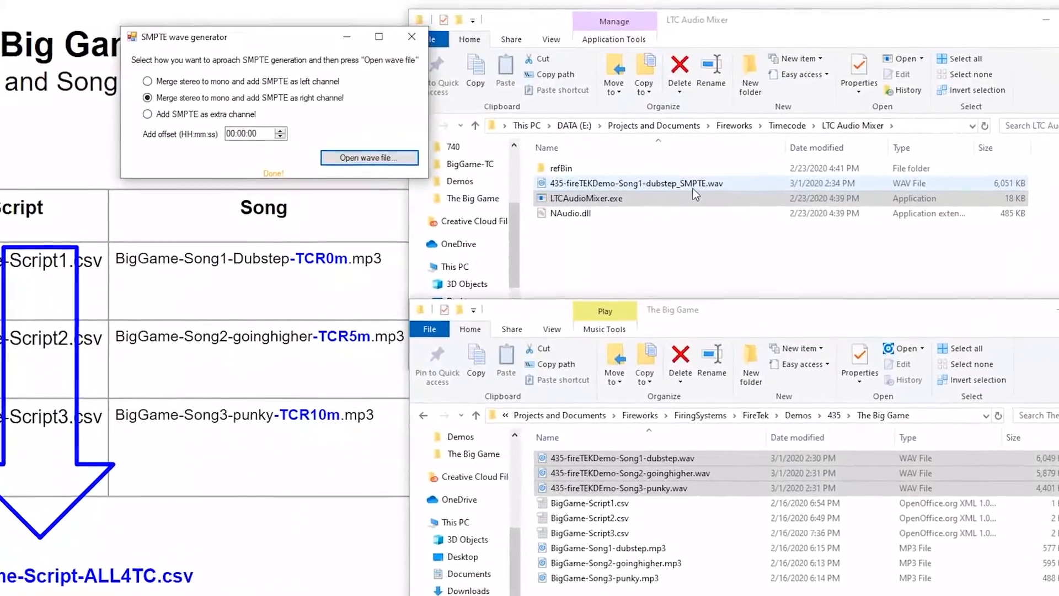
left_click(683, 175)
left_click(764, 215)
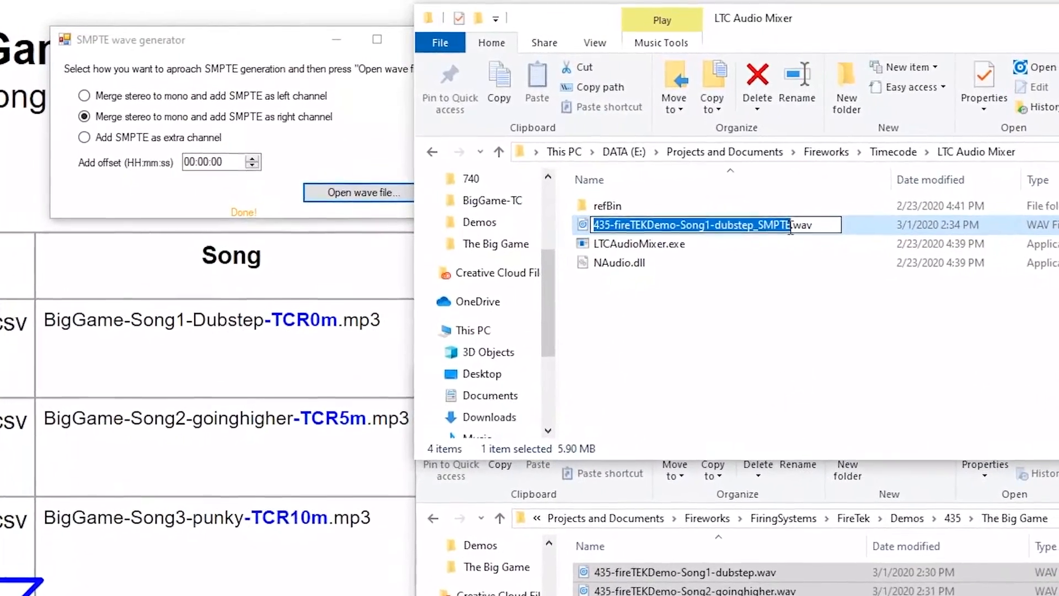
type("-")
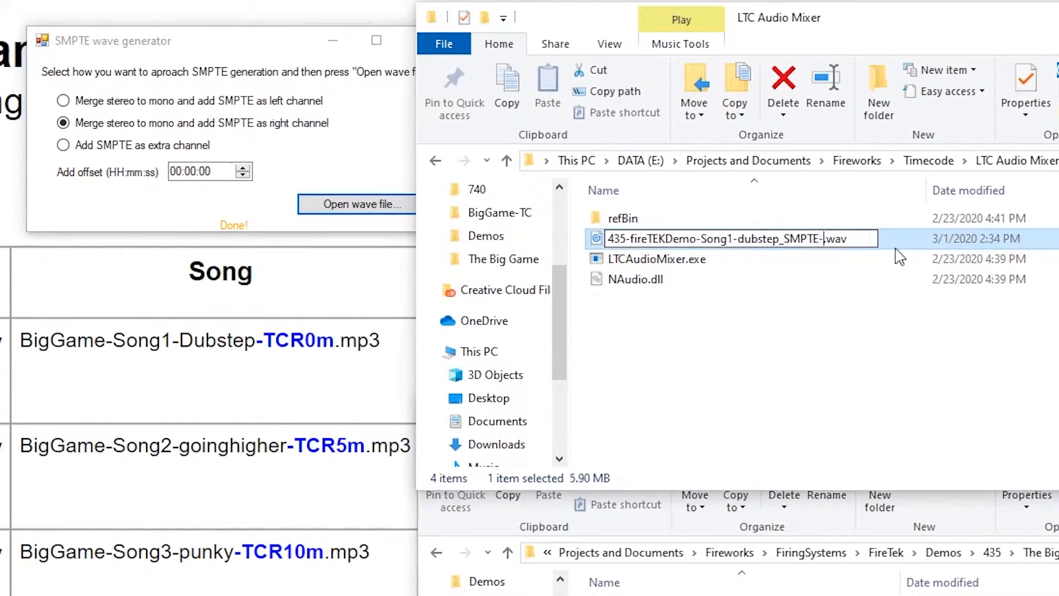
type("R")
left_click(836, 403)
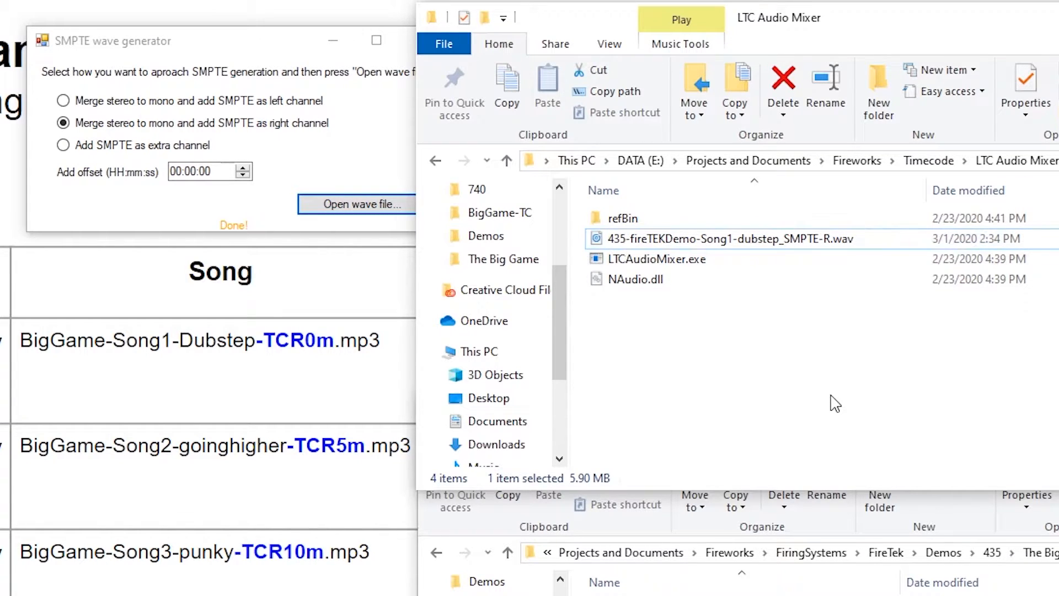
Set the SMPTE offset to 00:05:00 and generate the timecoded version of 435-fireTEKDemo-Song2-goinghigher.wav
left_click(274, 36)
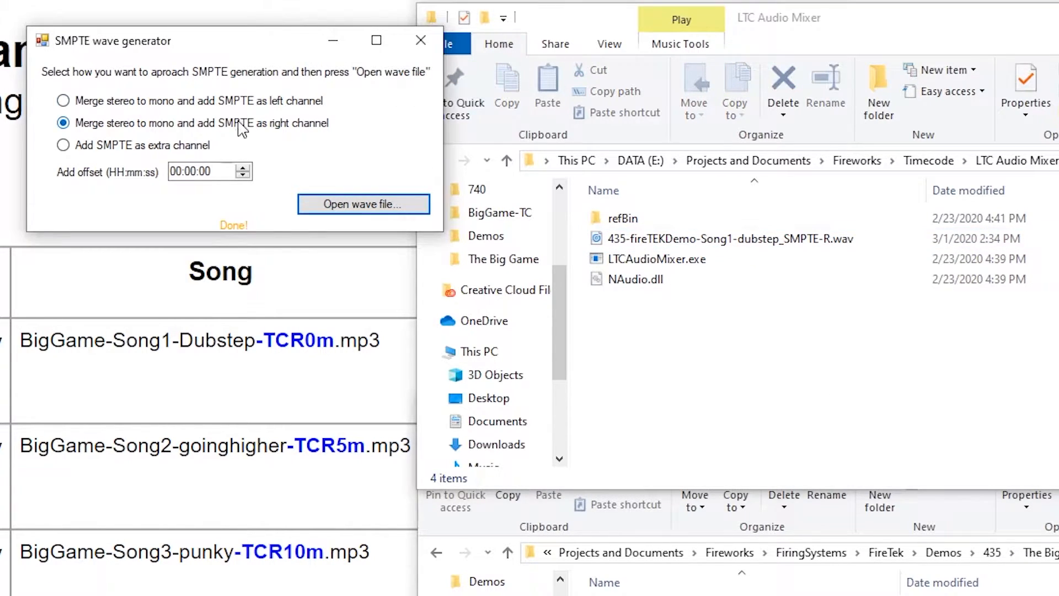
left_click(191, 174)
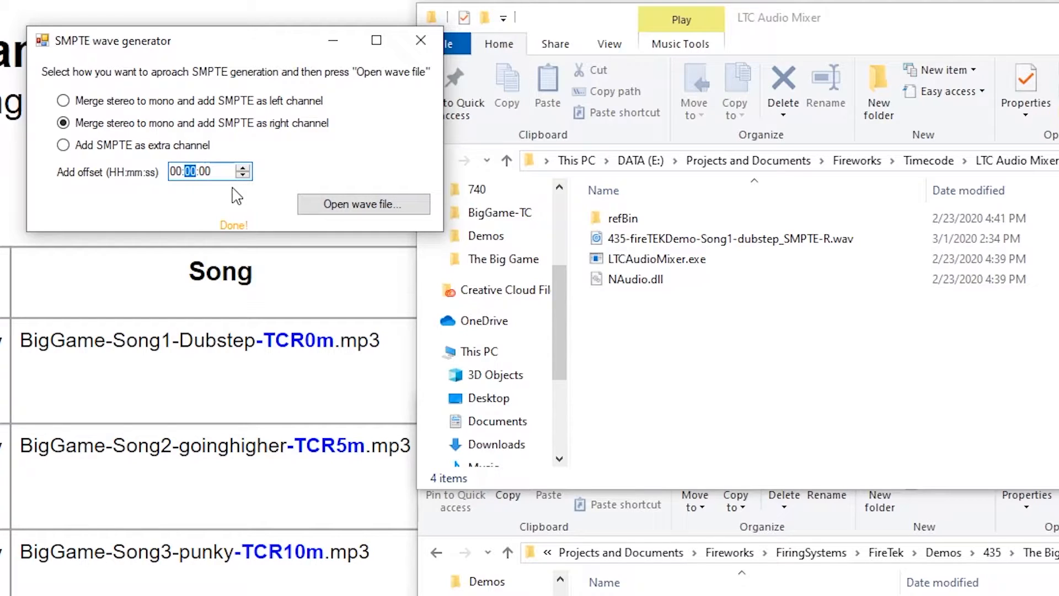
type("05")
left_click(349, 208)
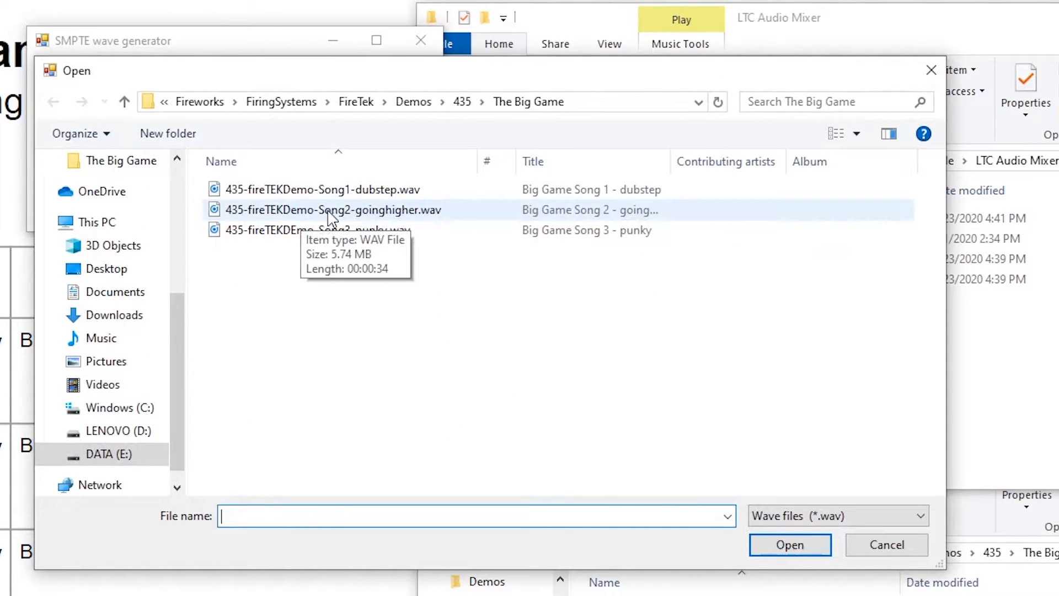
left_click(366, 216)
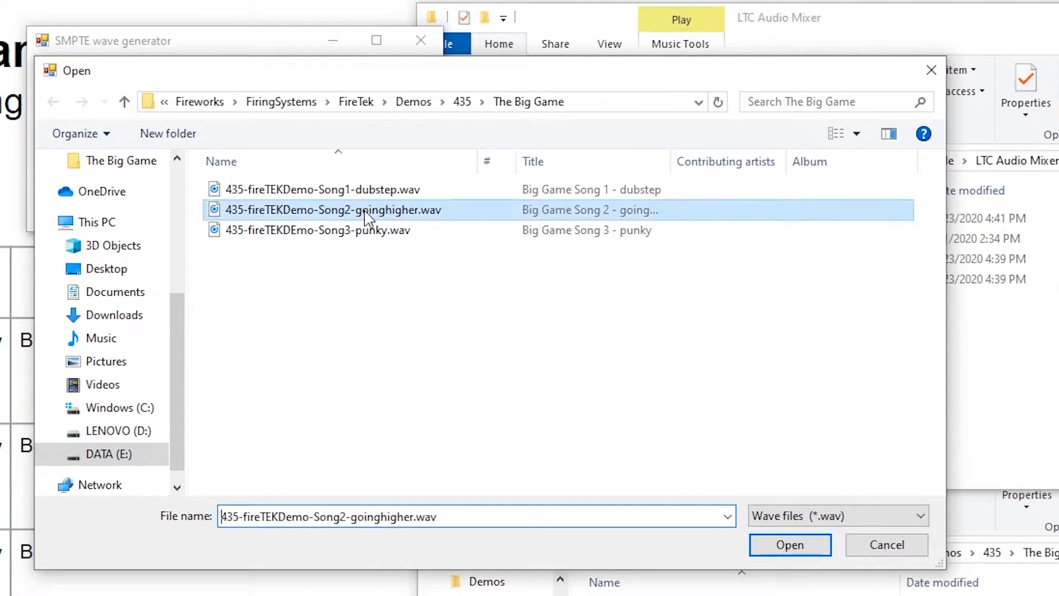
left_click(789, 545)
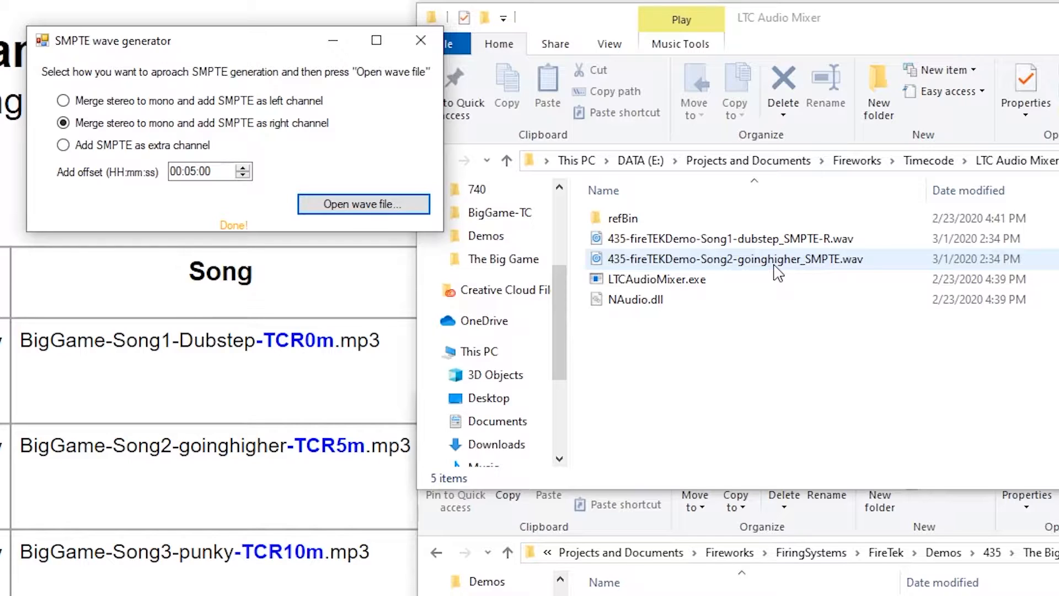
Rename the generated Song2 file as 435-fireTEKDemo-Song2-goinghigher_SMPTE-R.wav
left_click(778, 270)
left_click(849, 325)
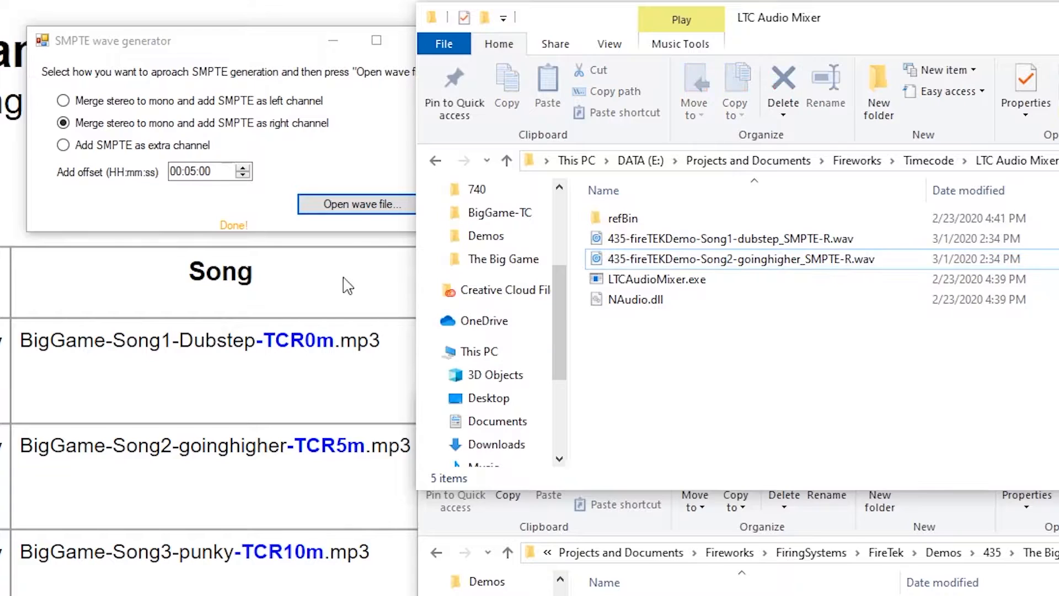
Set the SMPTE offset to 00:10:00 and generate the timecoded version of 435-fireTEKDEmo-Song3-punky.wav
left_click(189, 172)
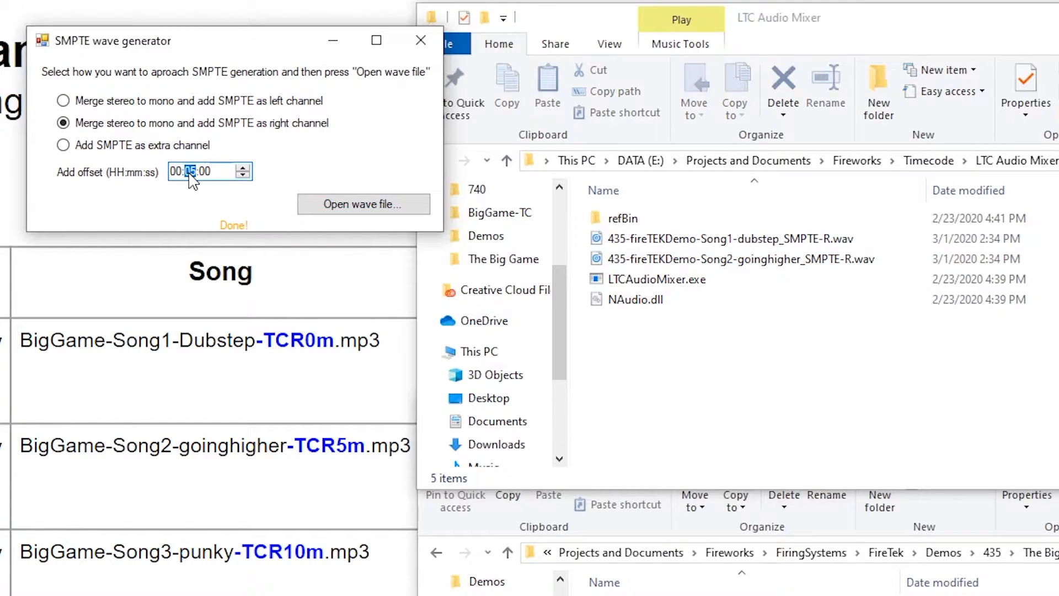
type("10")
left_click(350, 204)
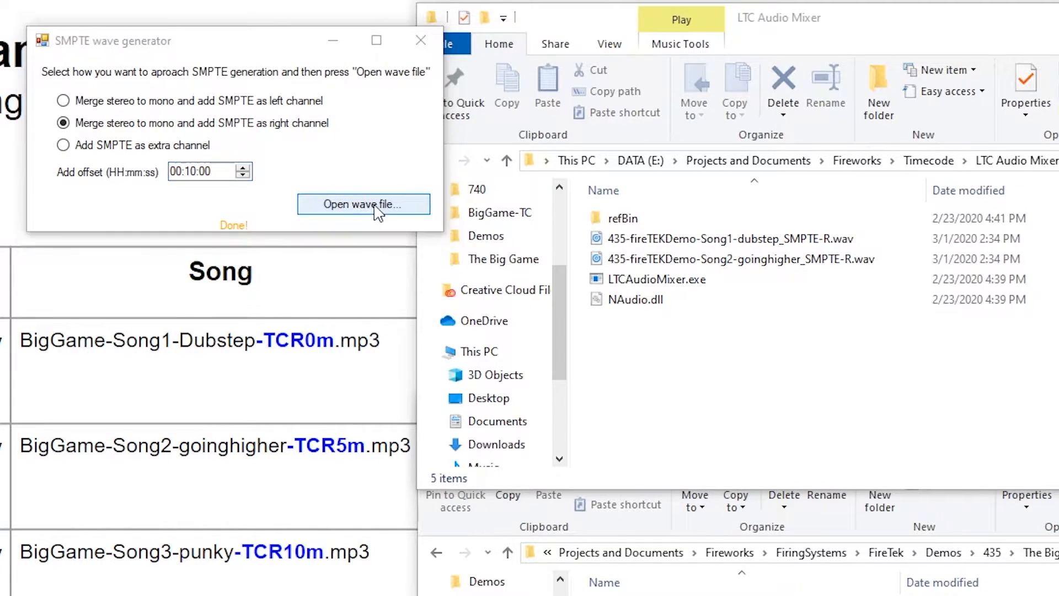
left_click(329, 231)
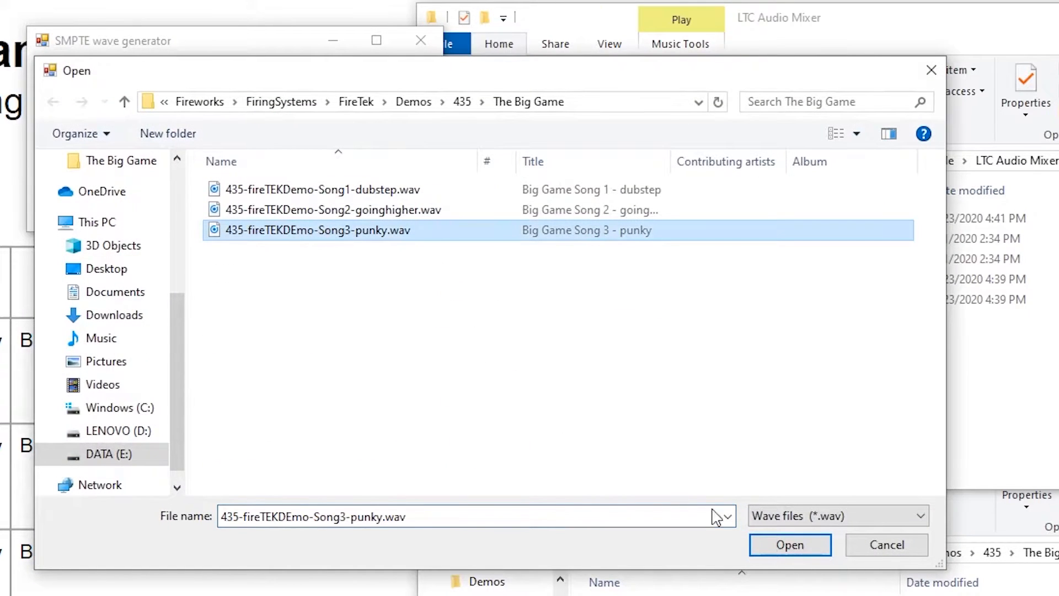
left_click(791, 549)
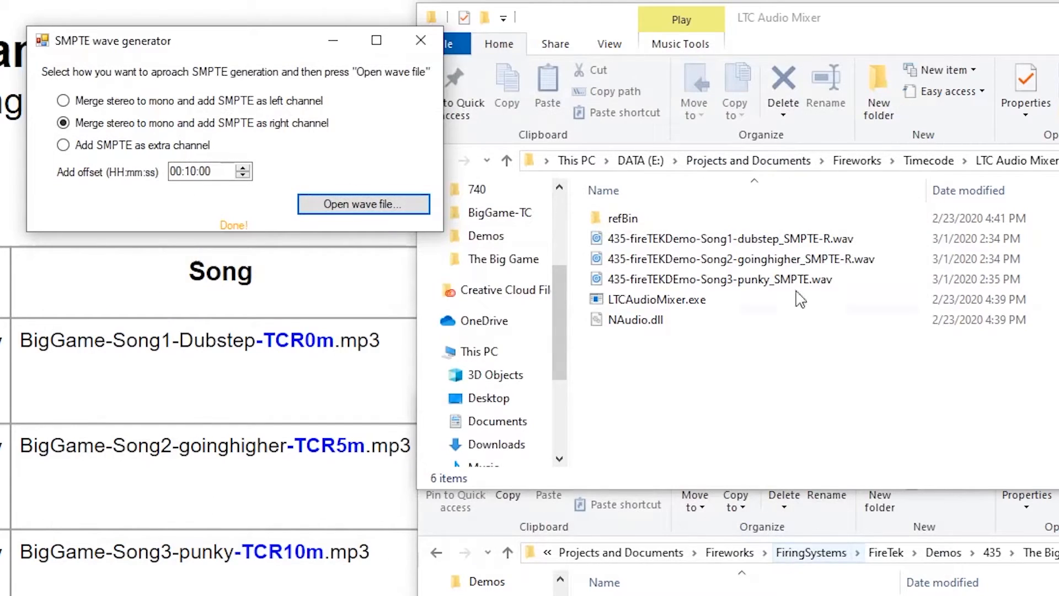
Rename the generated Song3 file as 435-fireTEKDEmo-Song3-punky_SMPTE-R.wav
left_click(794, 282)
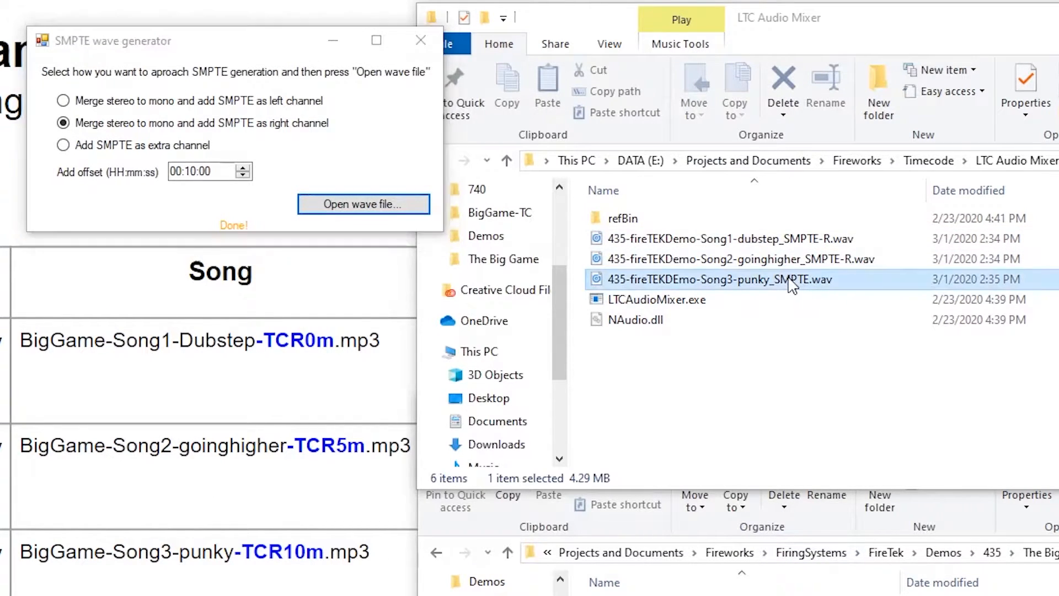
key("F2")
key("Right")
type("-")
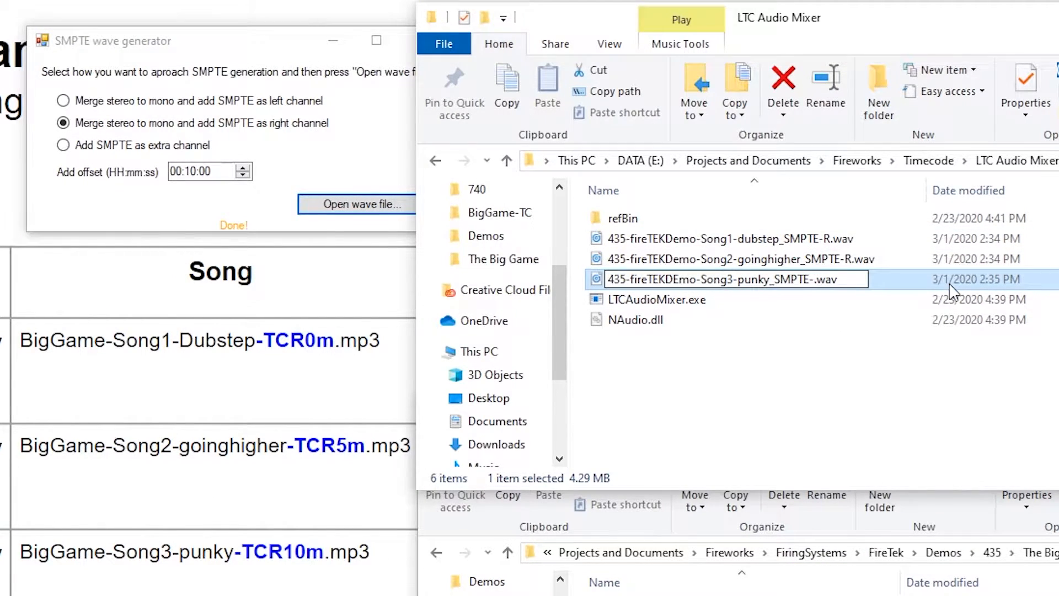
type("R")
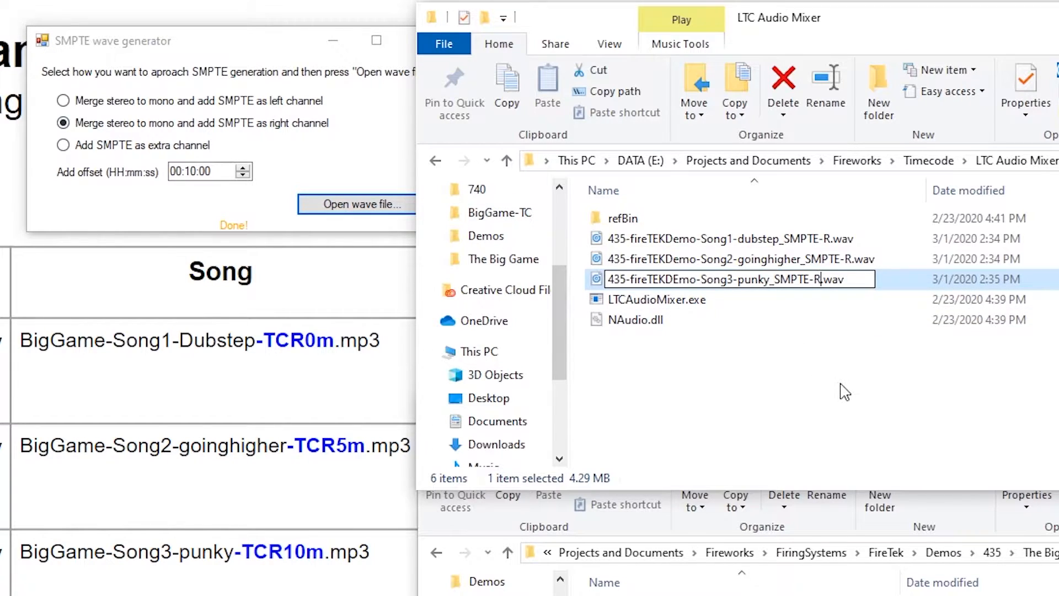
left_click(827, 409)
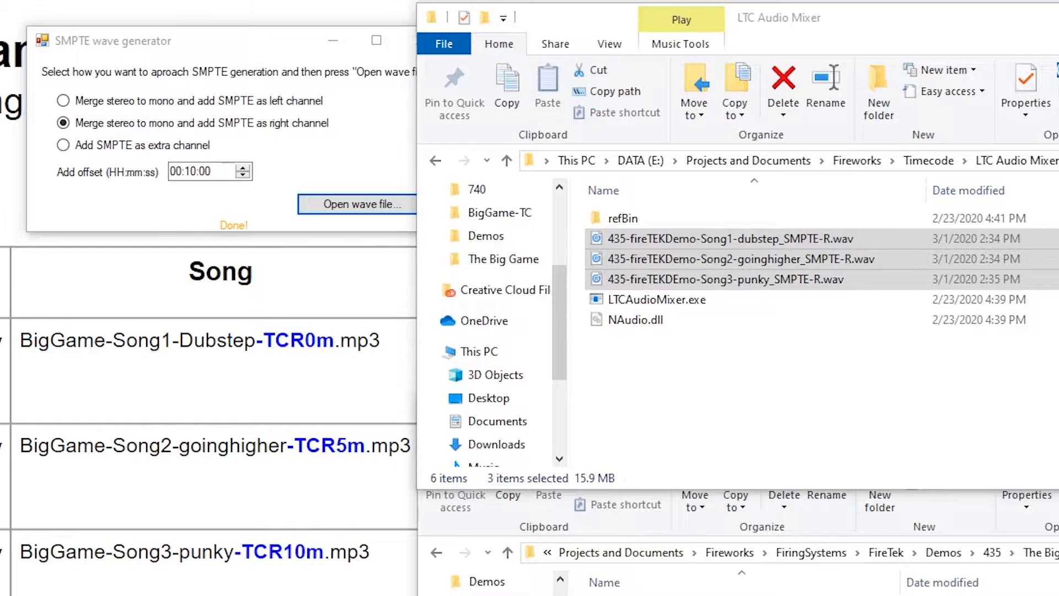
Move the three renamed SMPTE-R WAV files from the LTC Audio Mixer folder into the empty 741 folder
left_click_drag(0, 276, 385, 302)
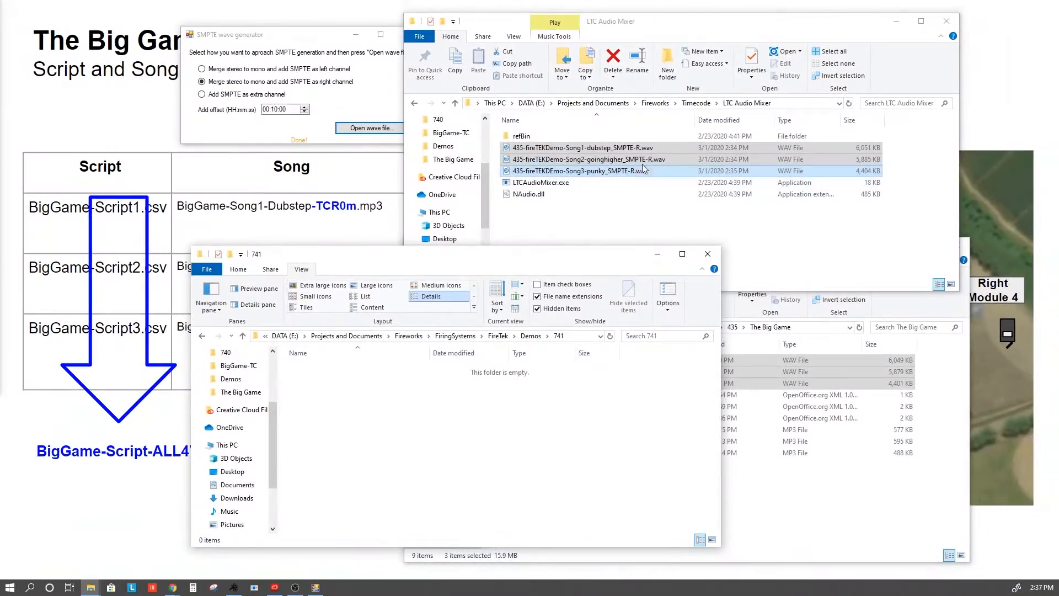
left_click(734, 34)
left_click_drag(608, 161, 412, 440)
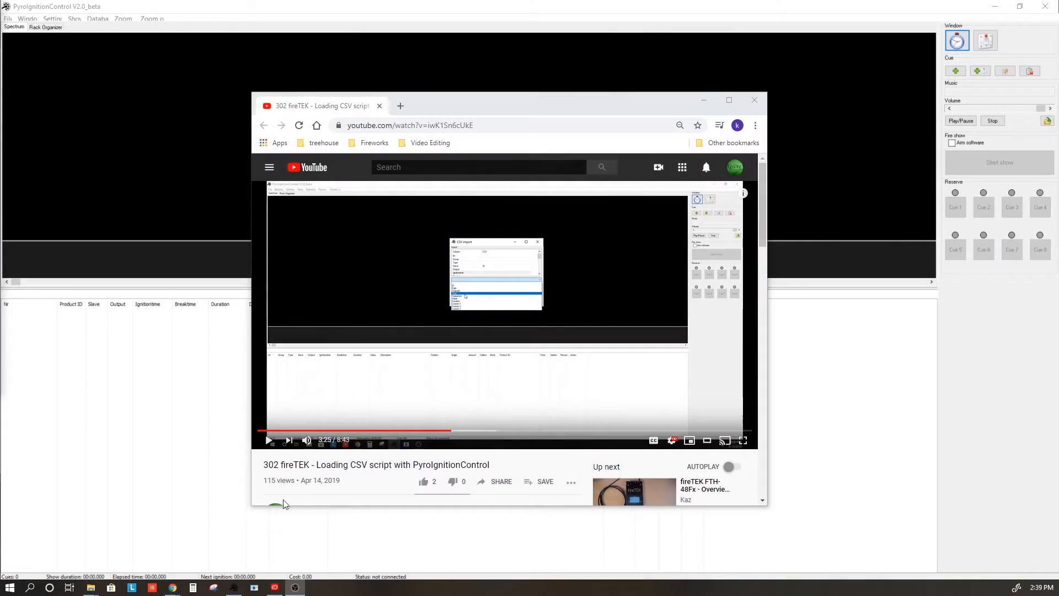
double_click(273, 465)
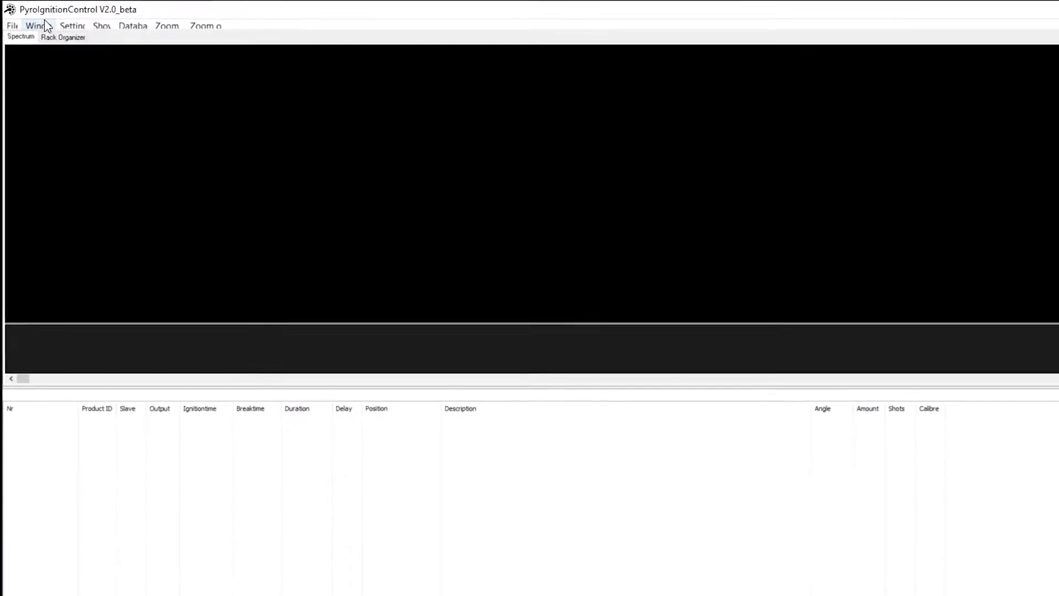
Choose BigGame-Script1.csv from The Big Game folder for import through the ignition system's FireTek file format import
left_click(50, 31)
left_click(81, 72)
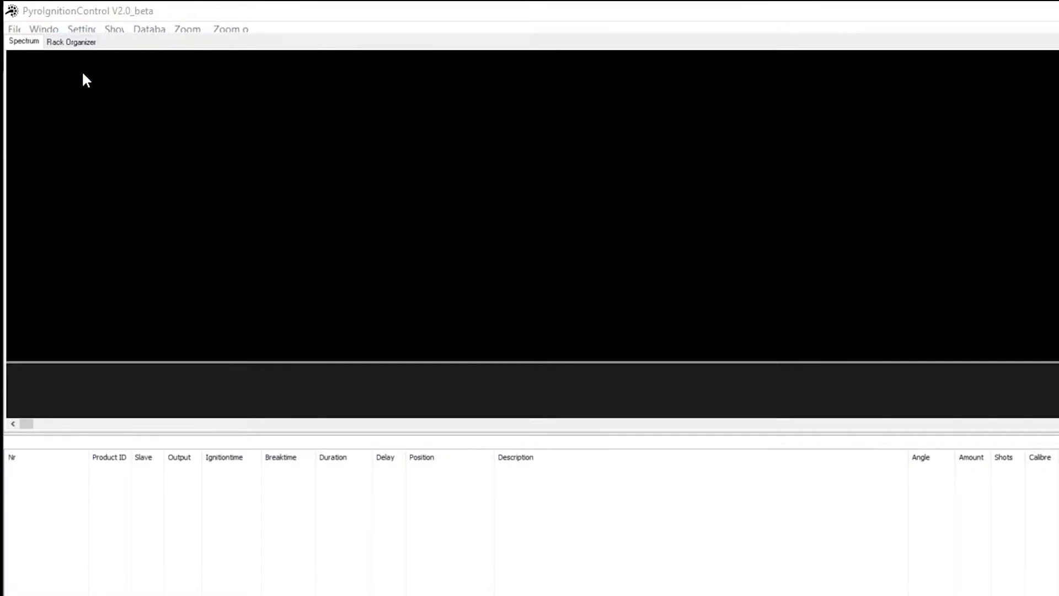
left_click_drag(173, 366, 547, 213)
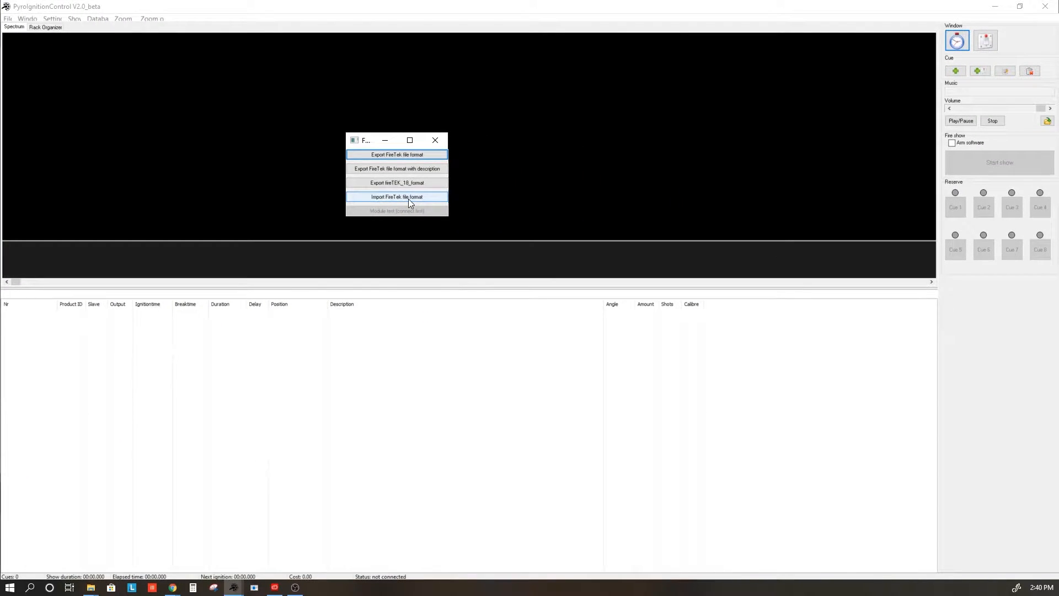
left_click(408, 198)
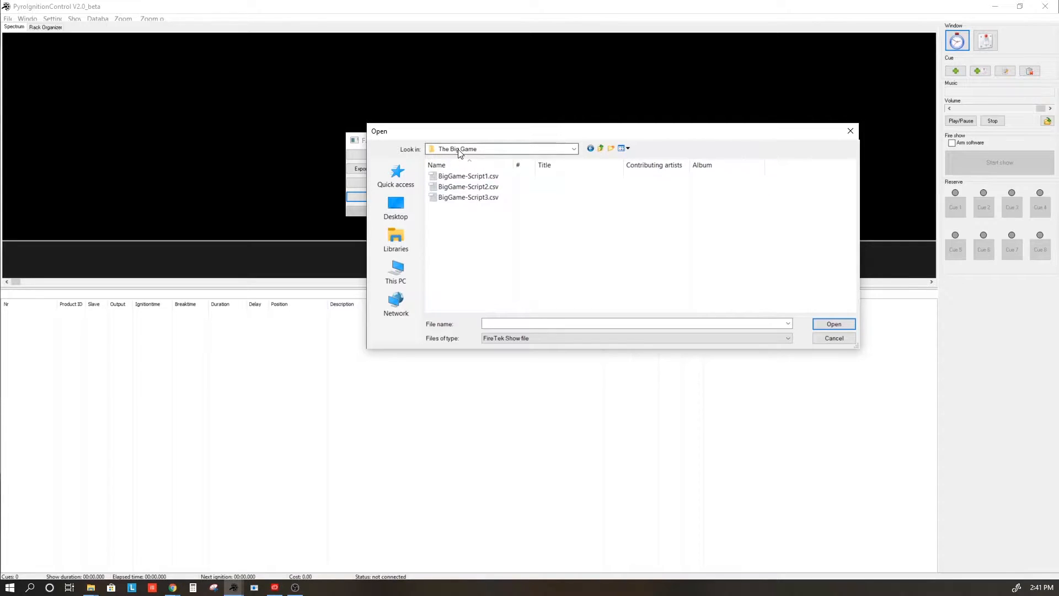
left_click(479, 180)
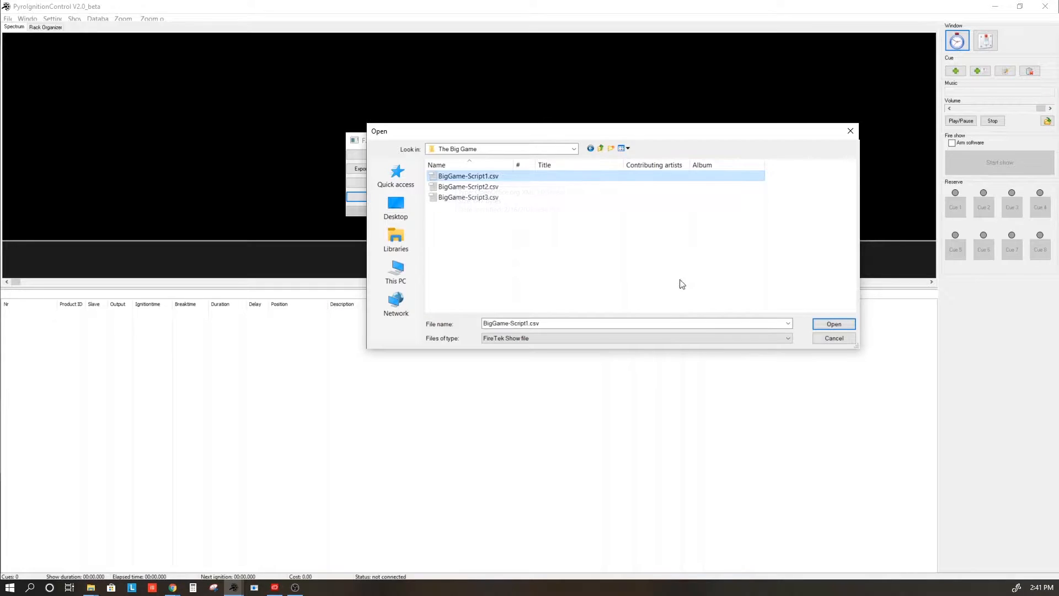
left_click(834, 324)
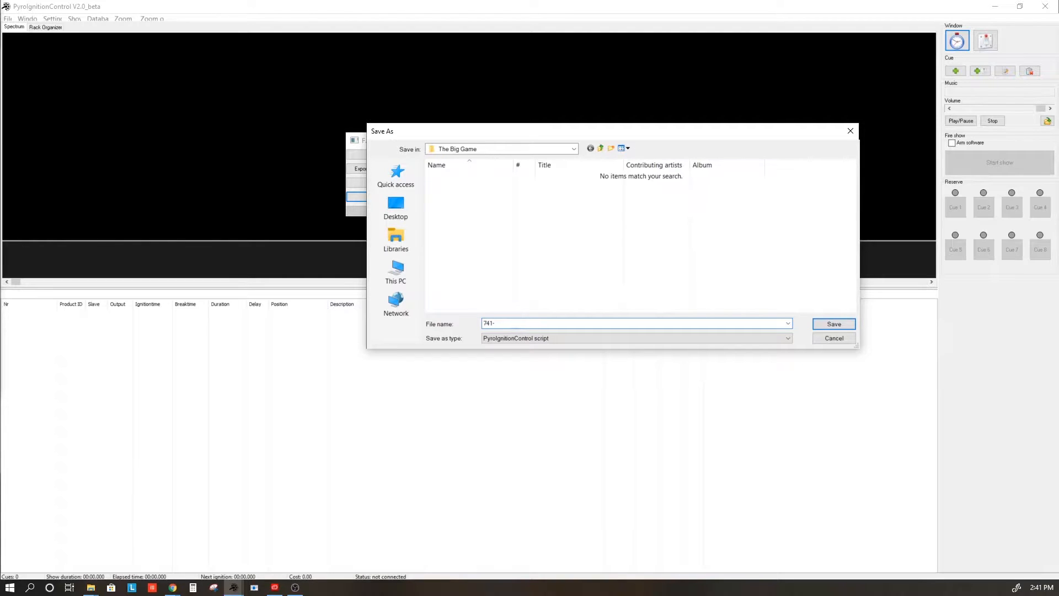
Save the converted first script as 741-TheBigGame-QuickMethod in the 741 folder and close the FireTek import window
type("TheBigGame-QuickMethod")
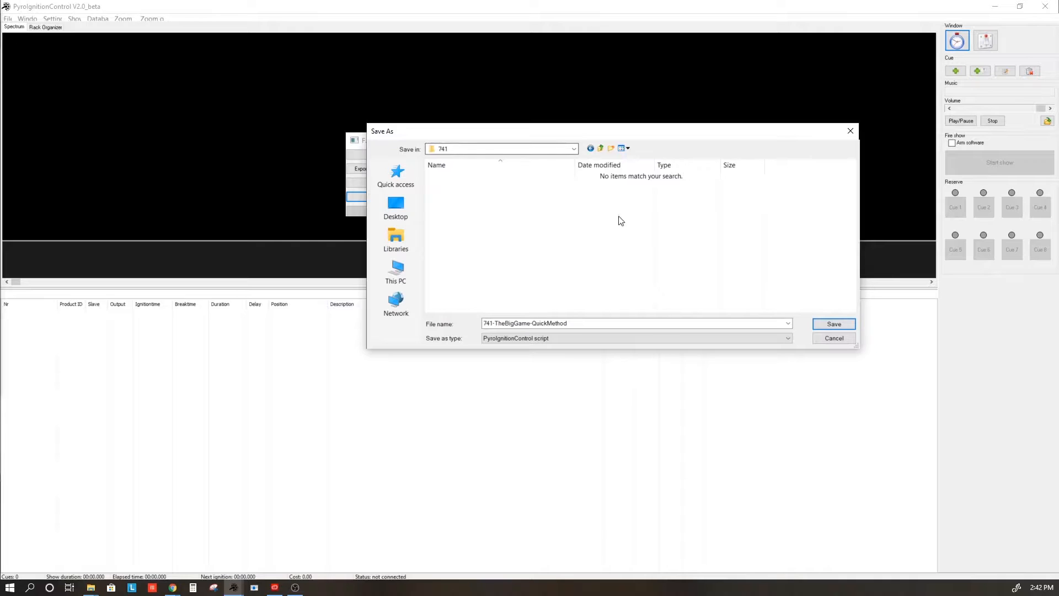
left_click(829, 325)
left_click_drag(532, 184, 532, 181)
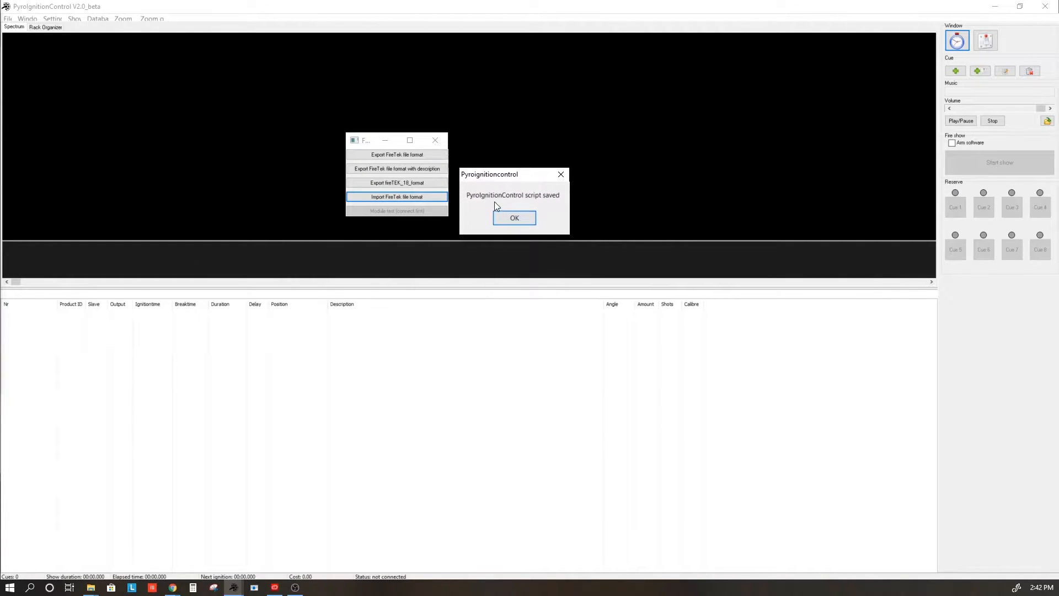
left_click(522, 219)
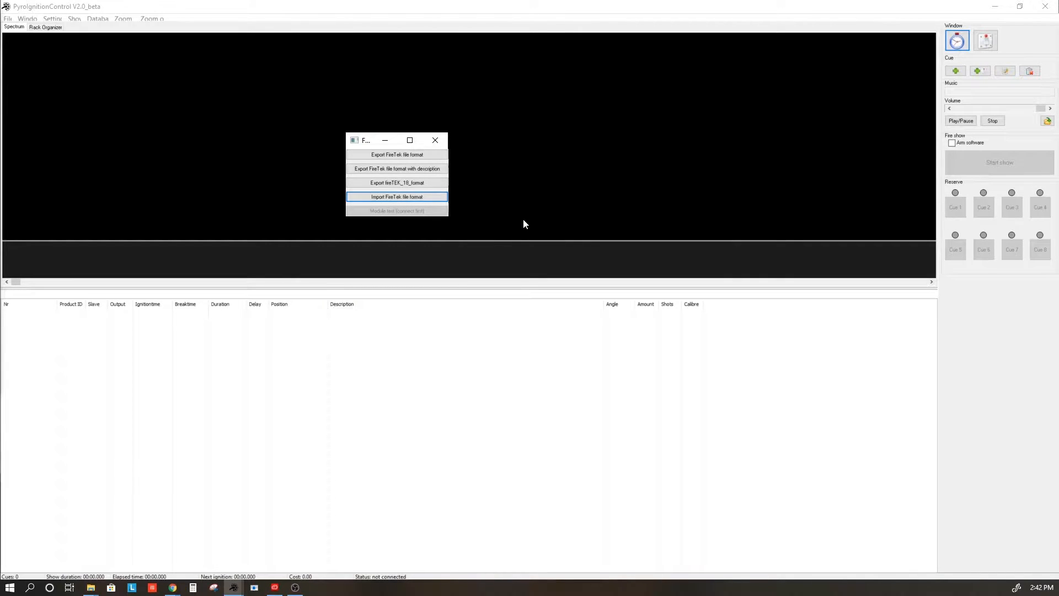
left_click(440, 142)
Import the project 741-TheBigGame-QuickMethod.zpl into the empty show with a time offset of 00:00.000
left_click(8, 19)
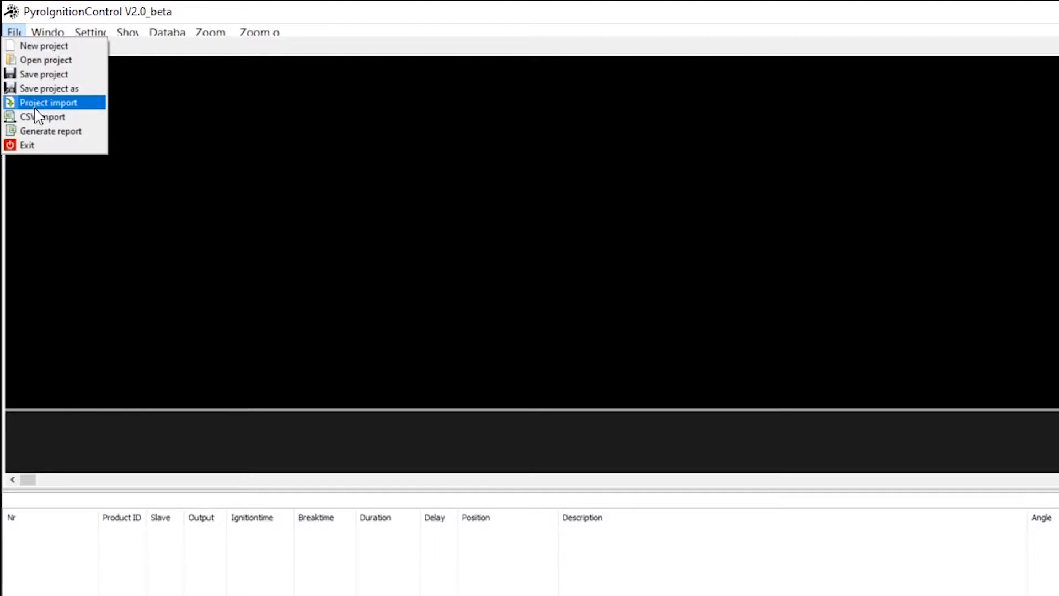
left_click(56, 102)
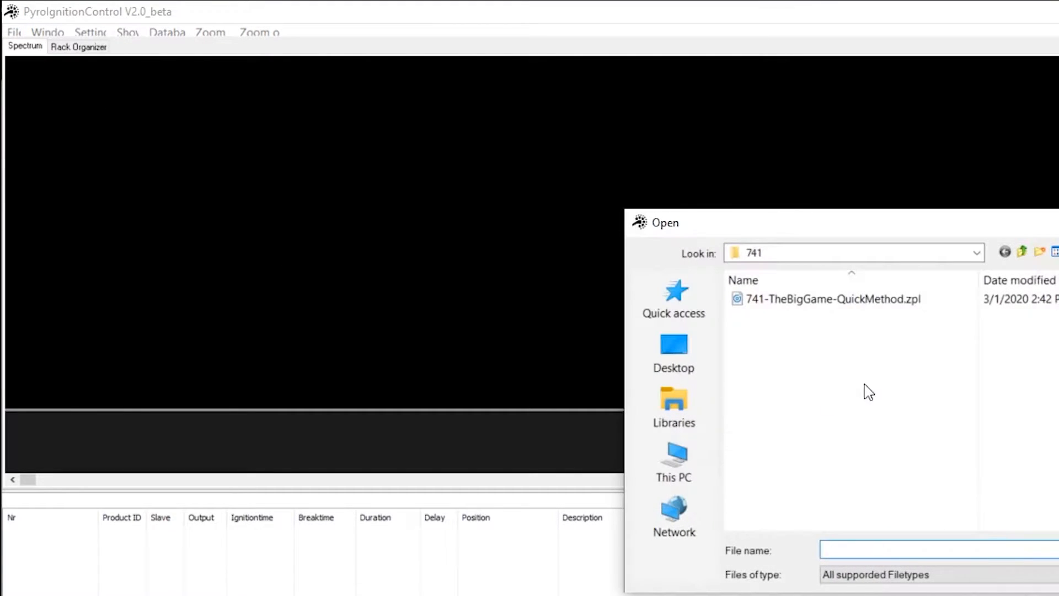
left_click(778, 302)
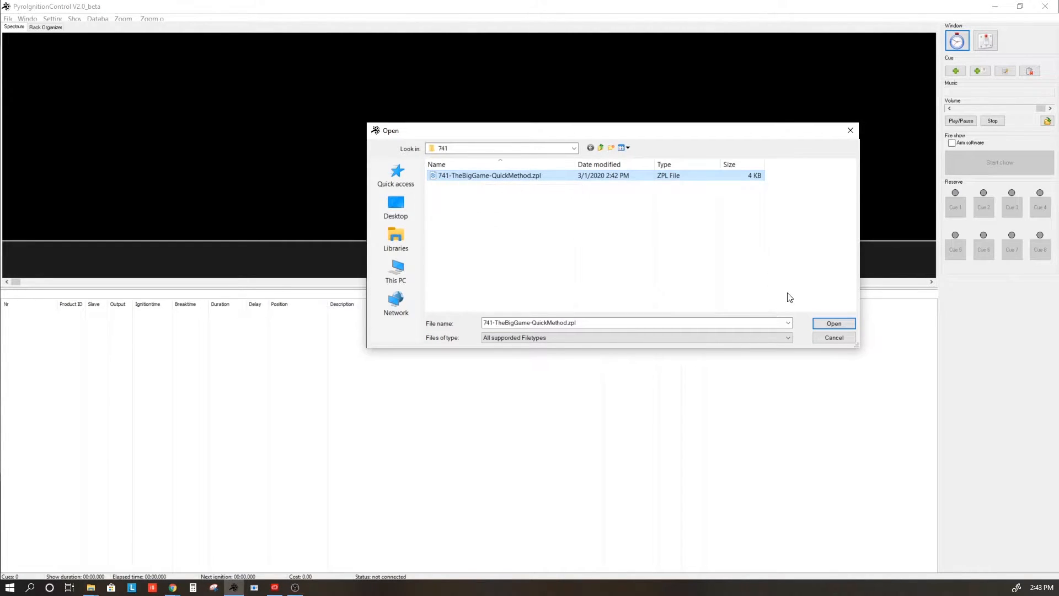
left_click(831, 324)
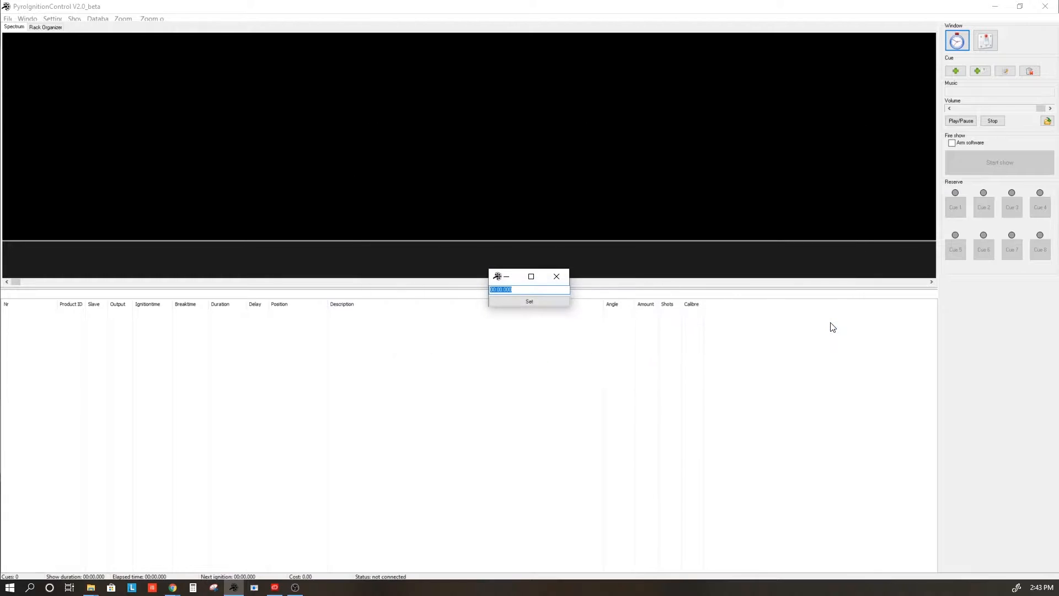
left_click(511, 302)
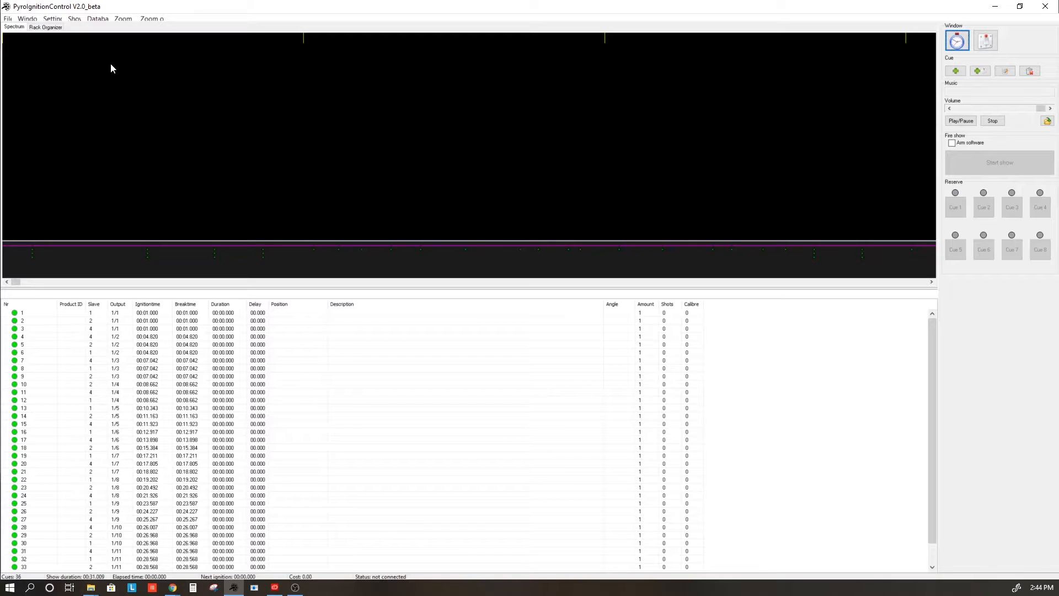
Choose BigGame-Script2.csv from The Big Game folder for import through the ignition system's FireTek file format import
left_click(31, 20)
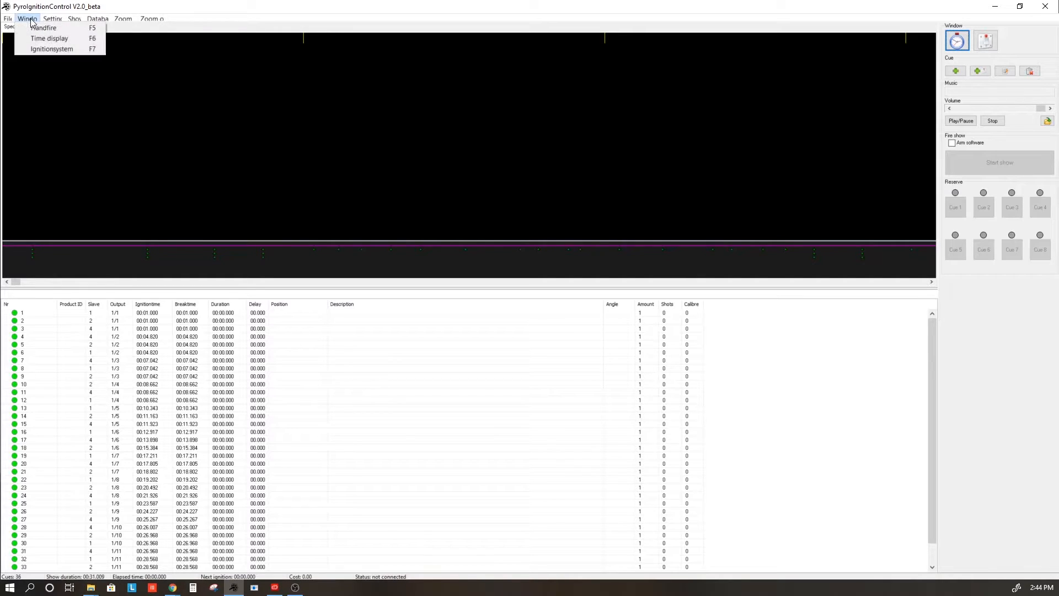
left_click(51, 49)
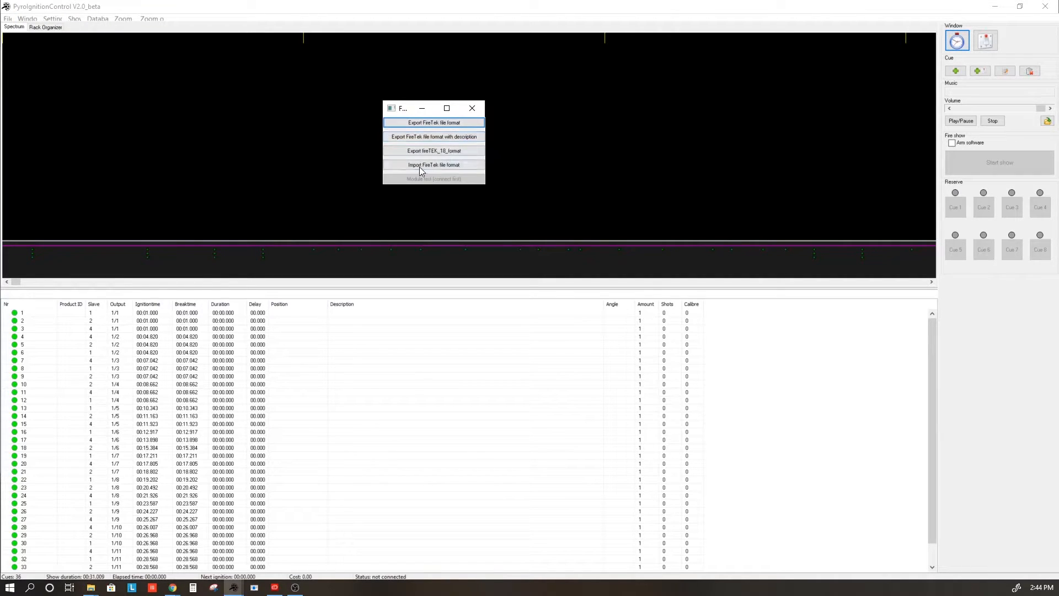
left_click(445, 165)
left_click(467, 188)
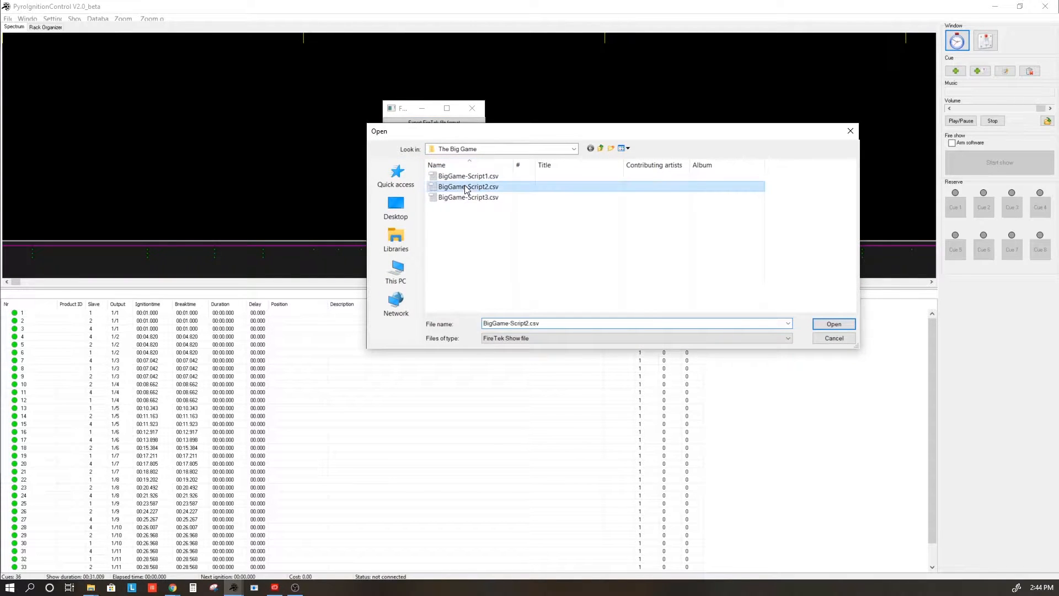
left_click(832, 327)
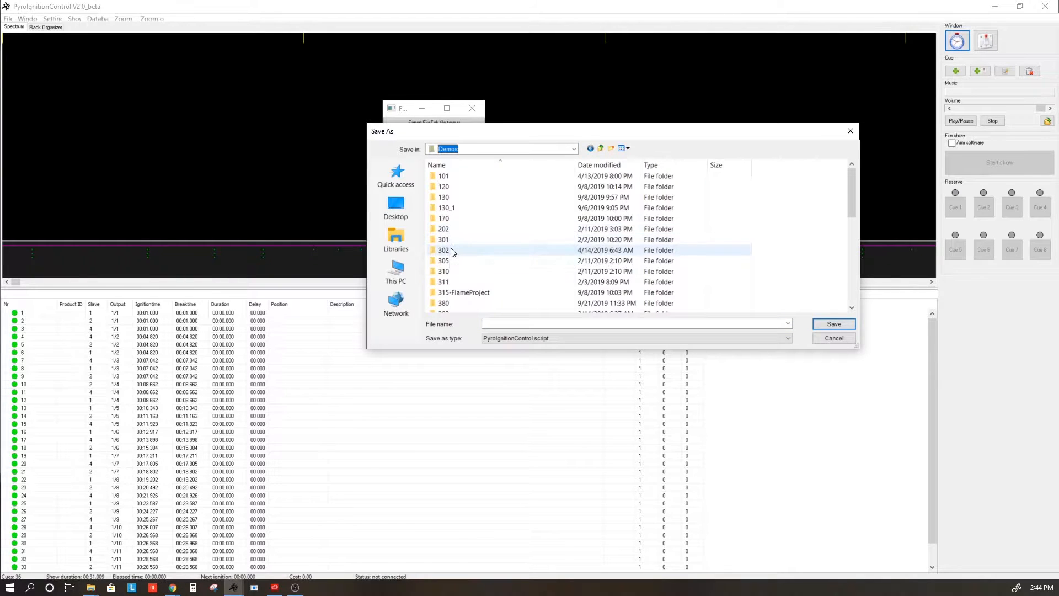
Save the converted second script as Script 2 in the 741 folder and close the FireTek import window
scroll(450, 251, "down", 5)
double_click(450, 283)
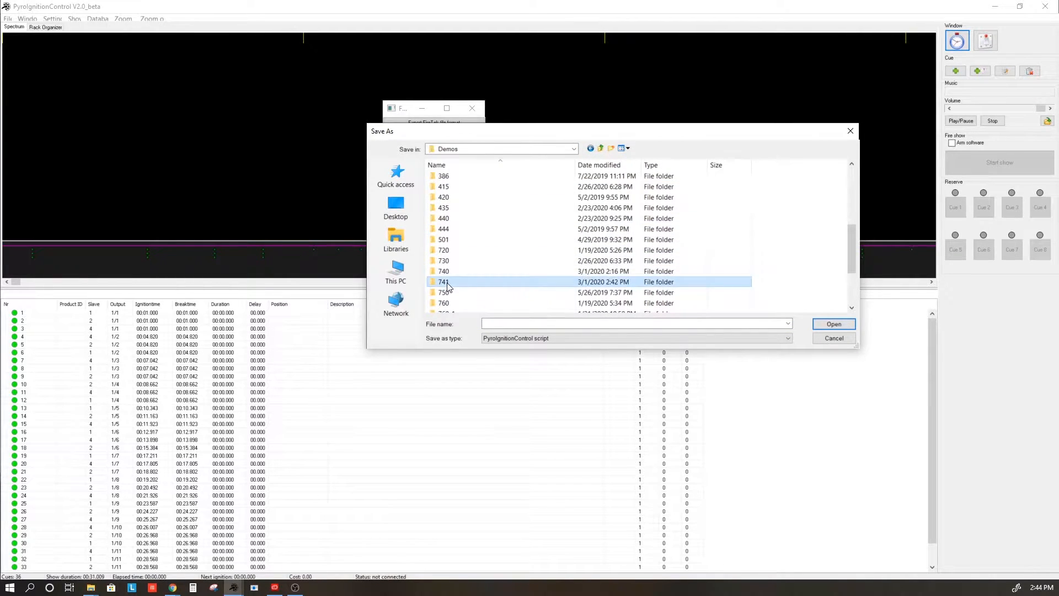
left_click(503, 322)
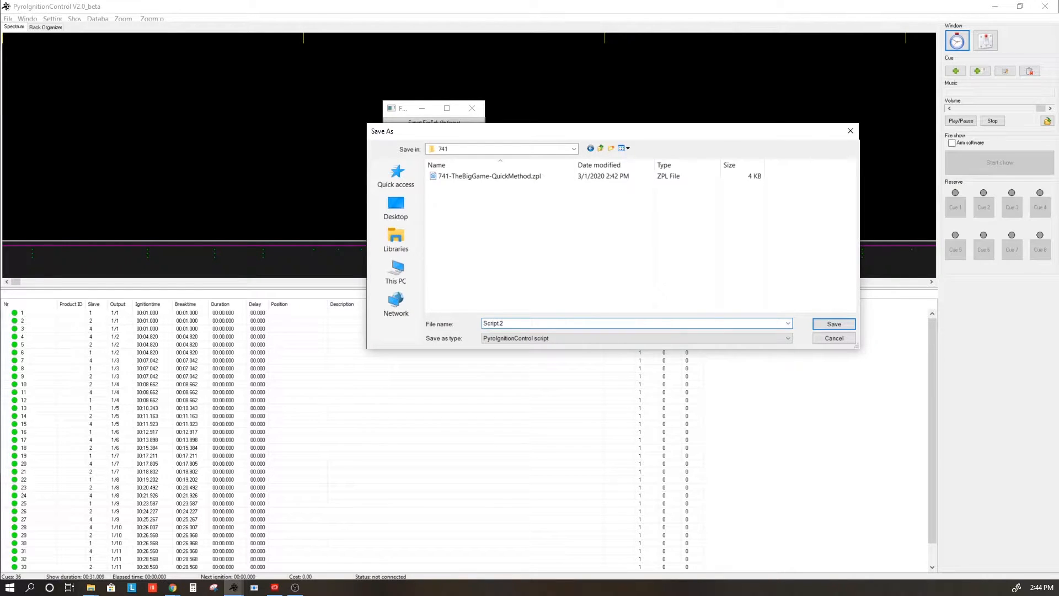
left_click(833, 325)
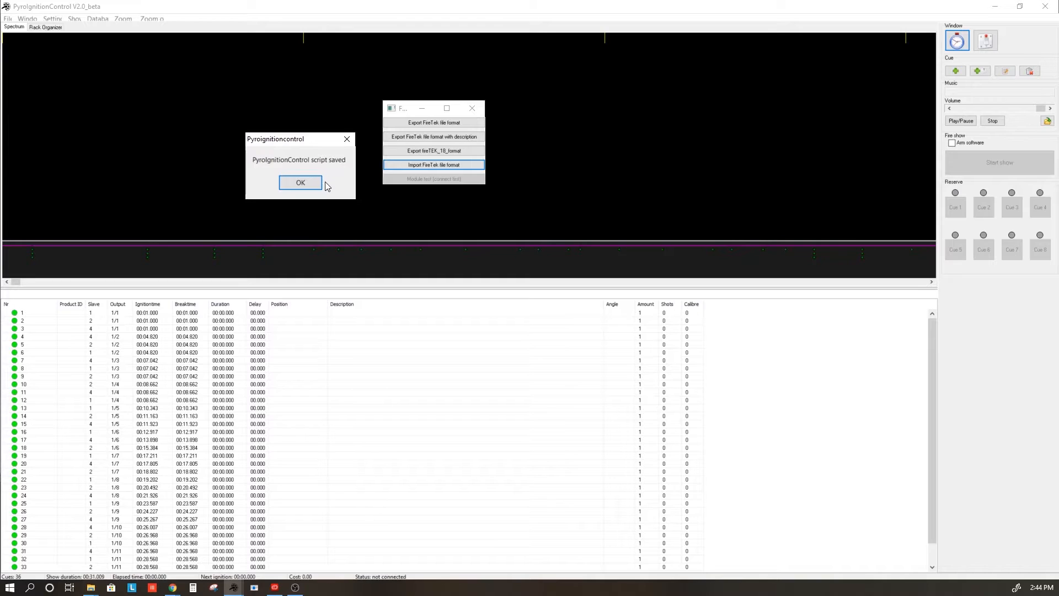
left_click(311, 182)
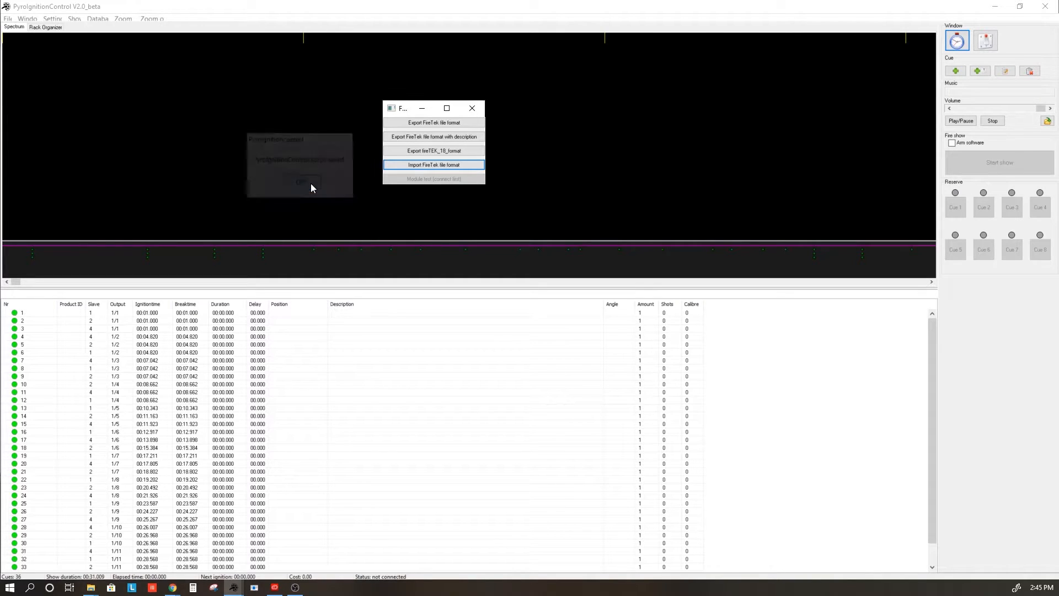
left_click(473, 109)
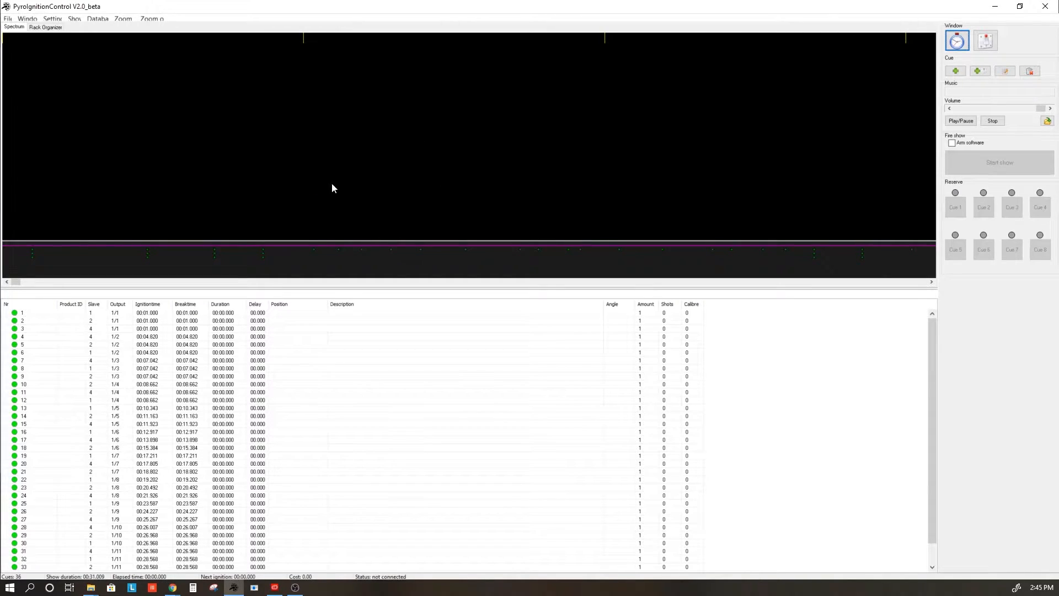
Import the project Script 2.zpl into the current show with a time offset of 05:00.000
left_click(8, 18)
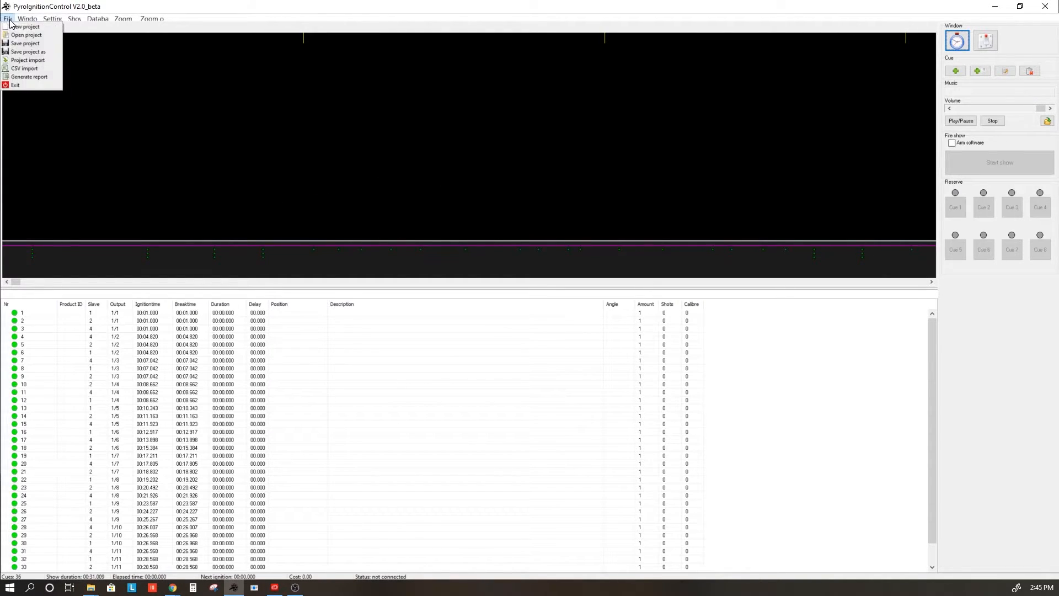
left_click(30, 60)
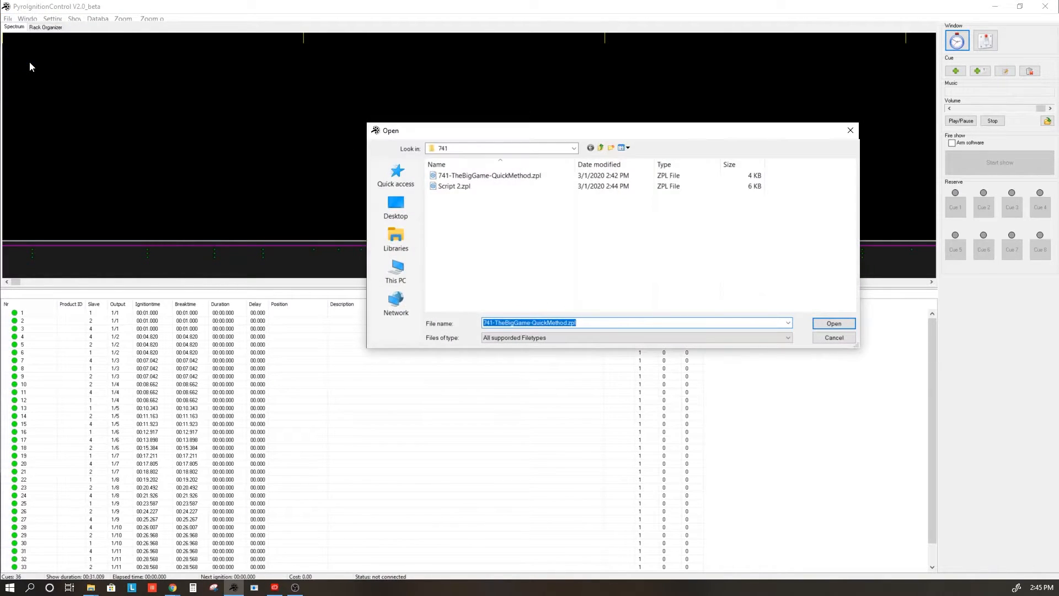
left_click(451, 188)
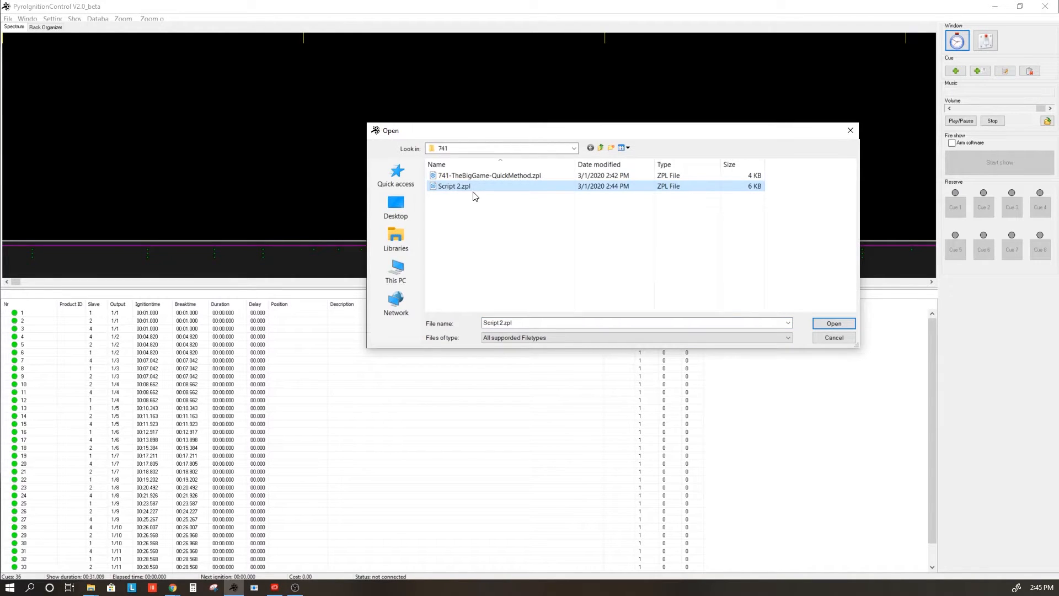
left_click(833, 324)
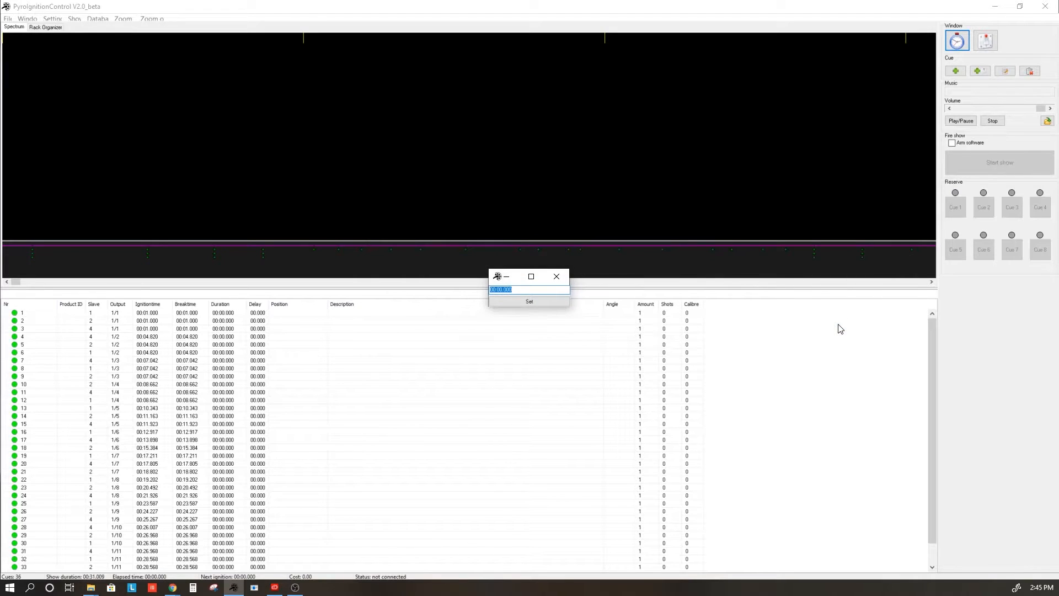
left_click(501, 291)
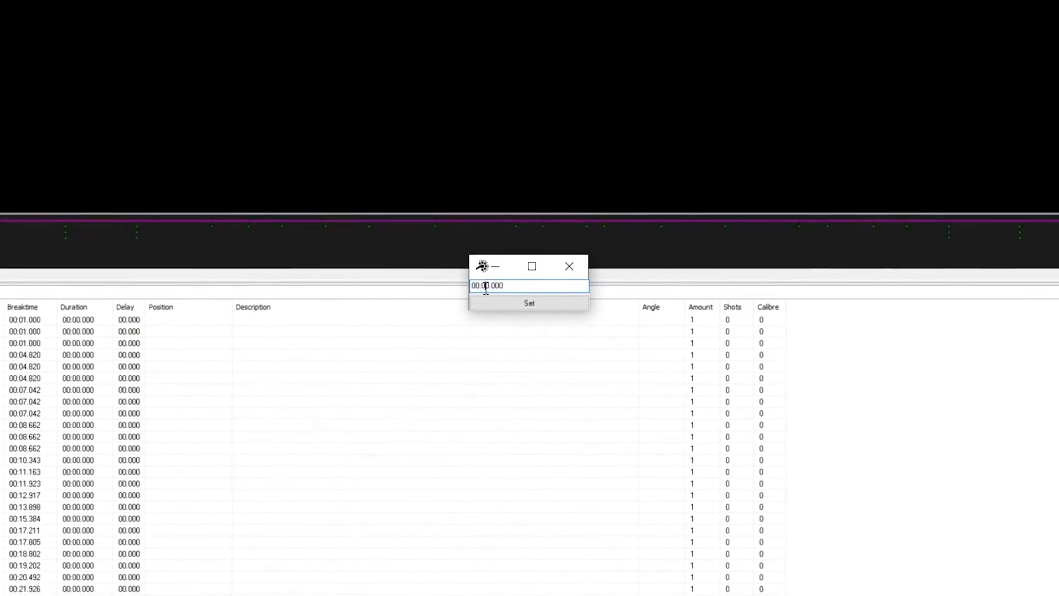
left_click_drag(486, 287, 490, 288)
key("Left")
key("Left")
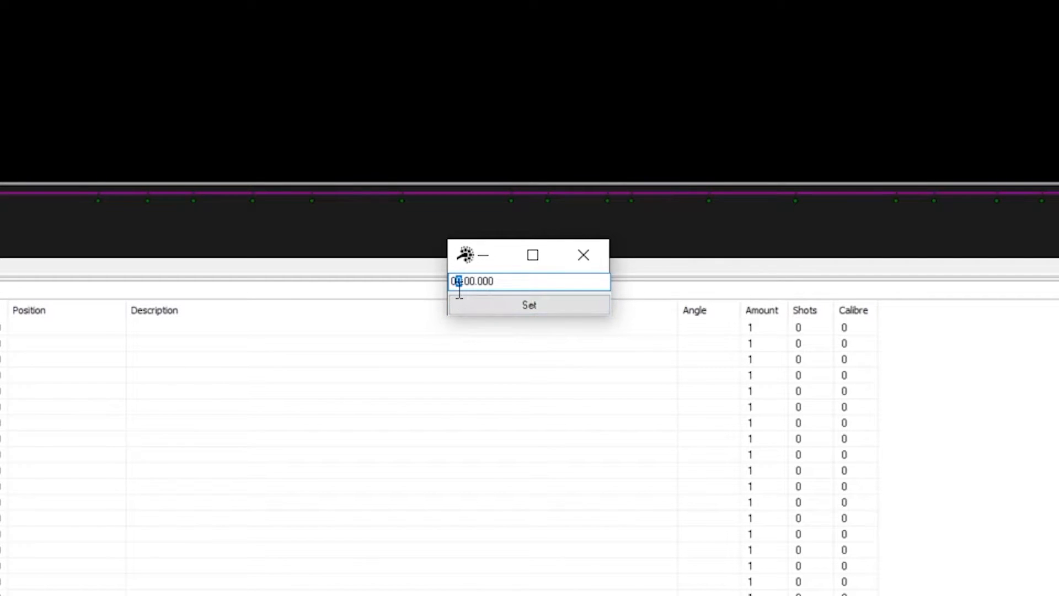
type("5")
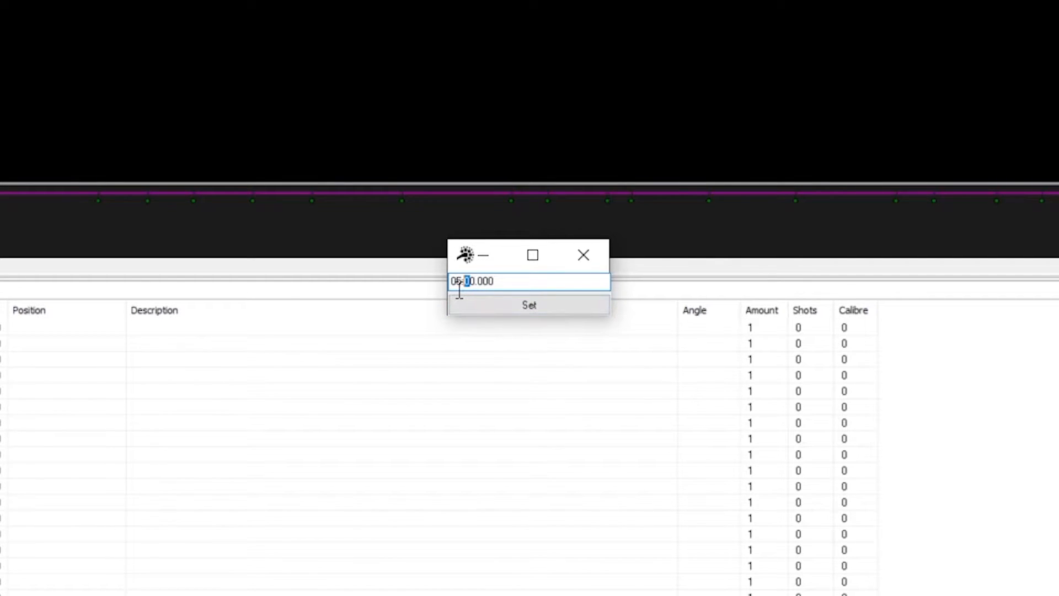
left_click(486, 305)
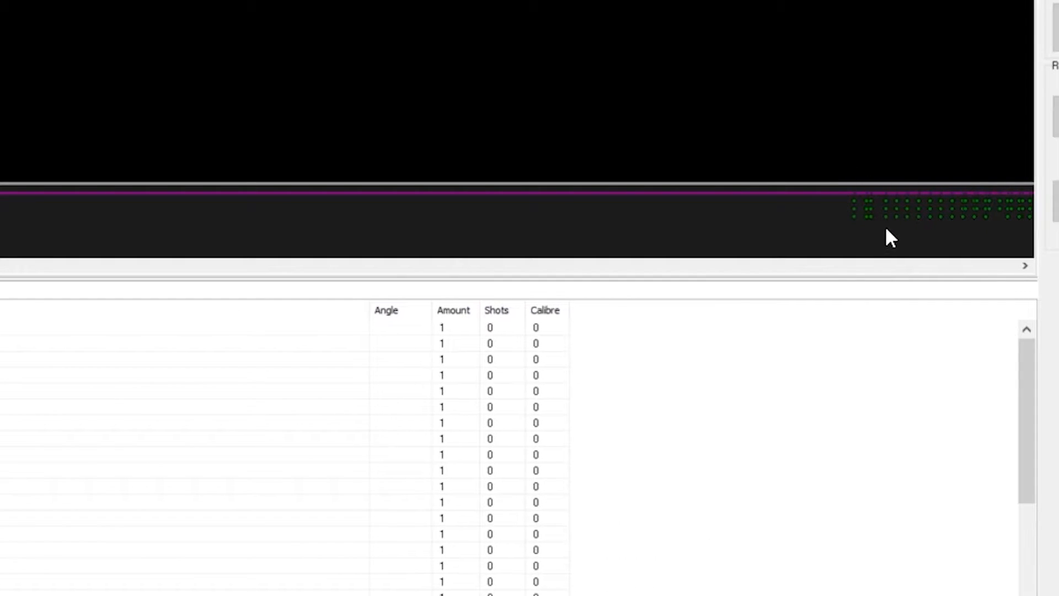
Check the ignition times in the cue list where the first script ends and the second script begins
left_click_drag(1020, 386, 1019, 589)
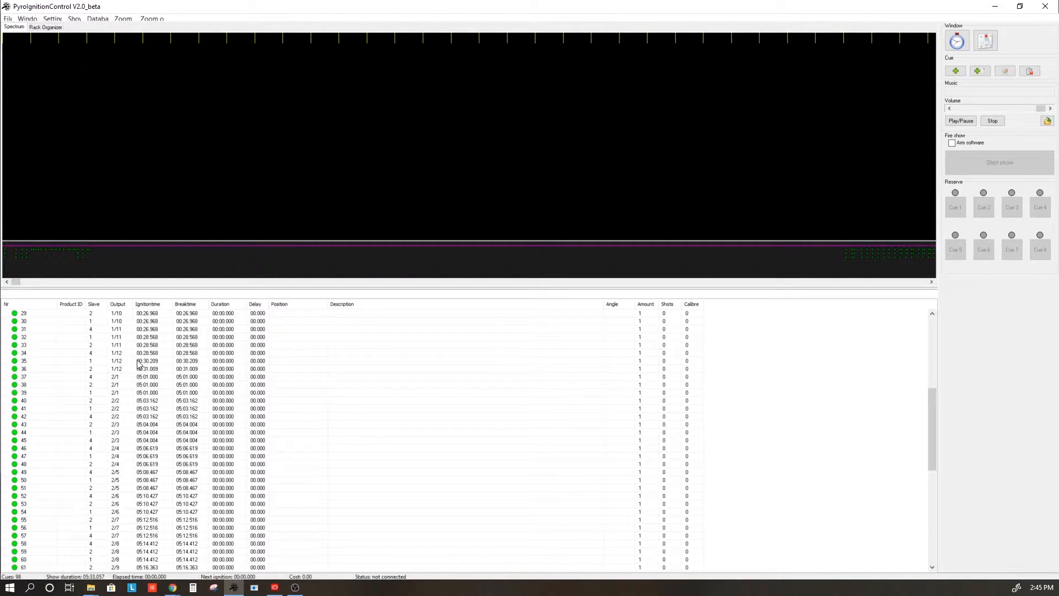
left_click(76, 363)
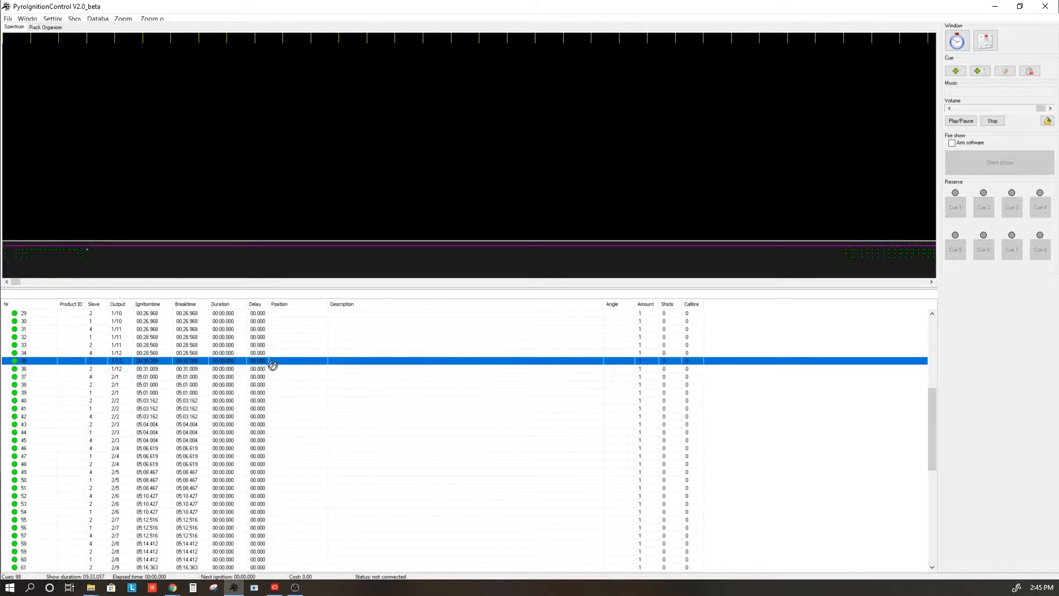
left_click(156, 369)
left_click(141, 376)
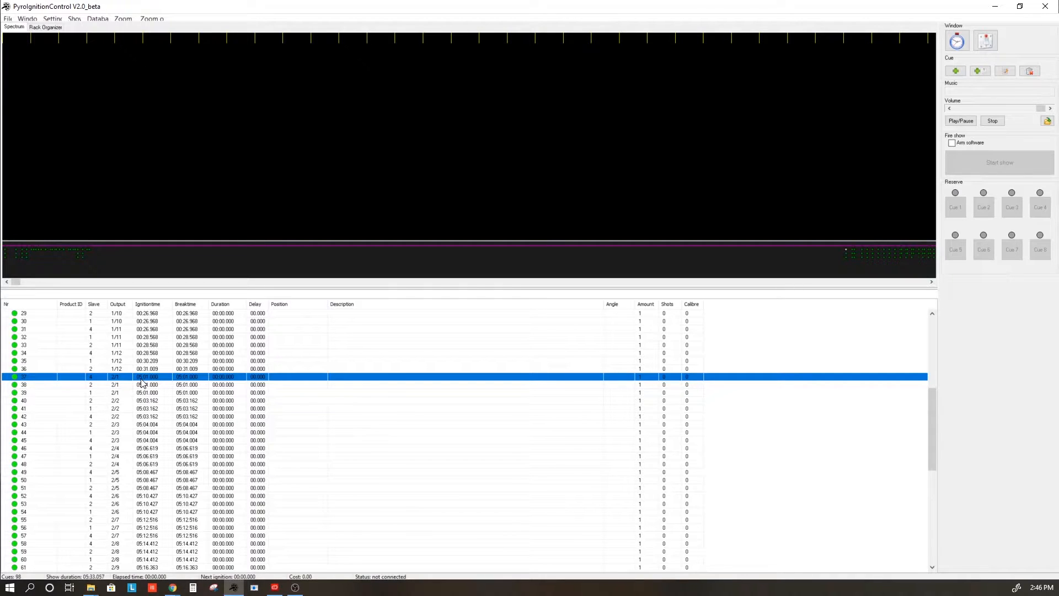
Choose the third Big Game script from The Big Game folder inside 435 for import through the ignition system's FireTek file format import
left_click(25, 20)
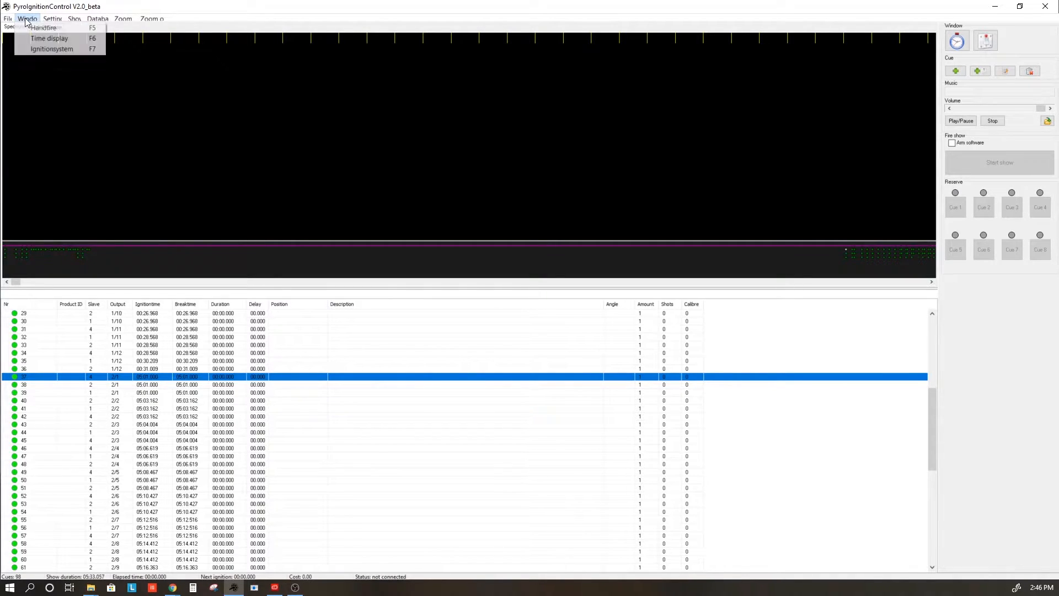
left_click(59, 49)
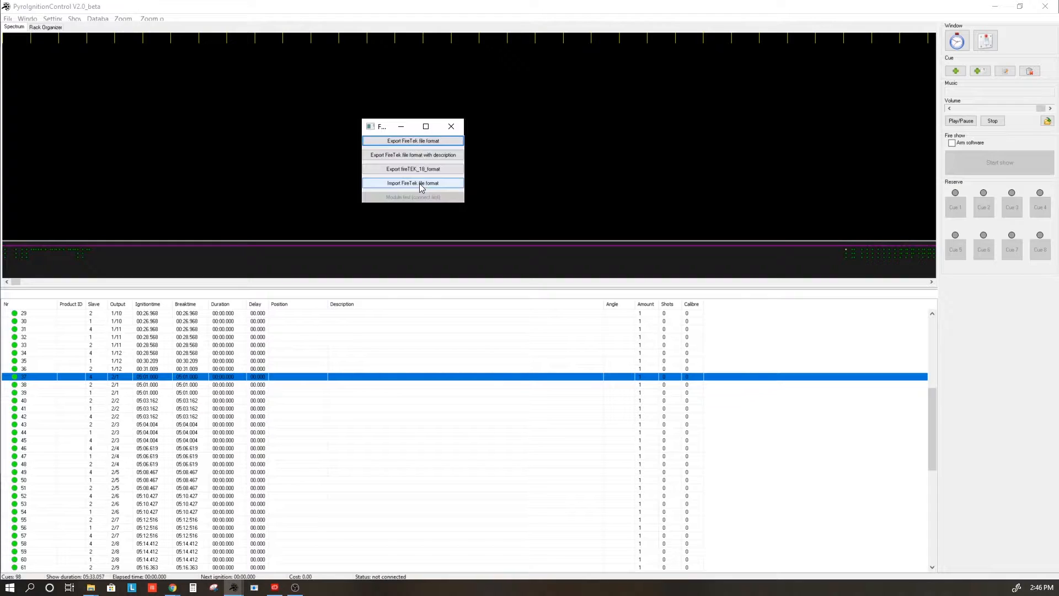
left_click(420, 185)
left_click(591, 148)
double_click(459, 263)
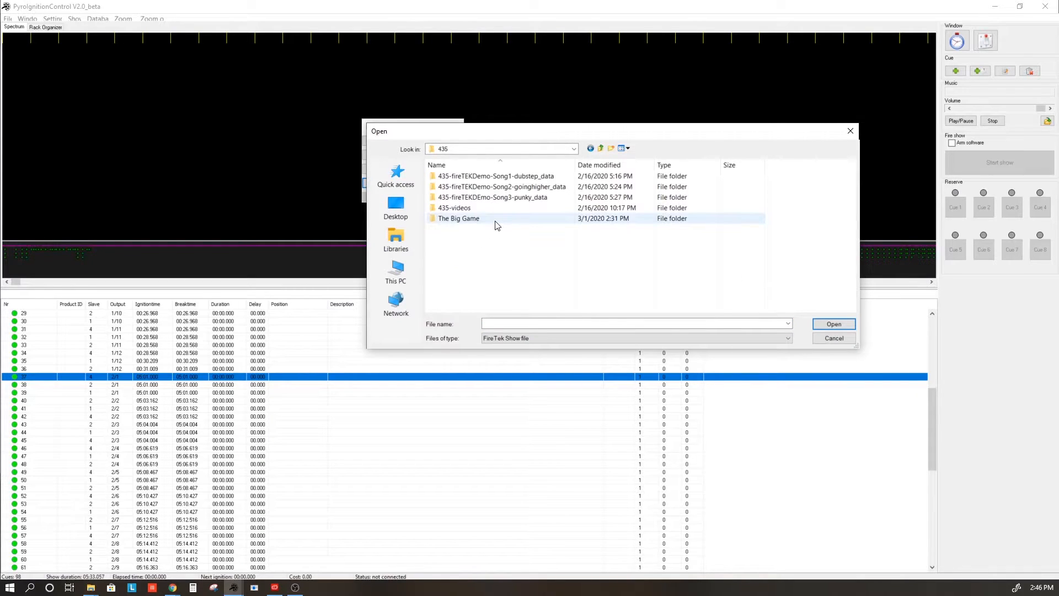
double_click(474, 220)
left_click(481, 198)
left_click(834, 323)
Save the converted third script as Script 3.zpl in the 741 folder and close the FireTek import window
left_click(413, 182)
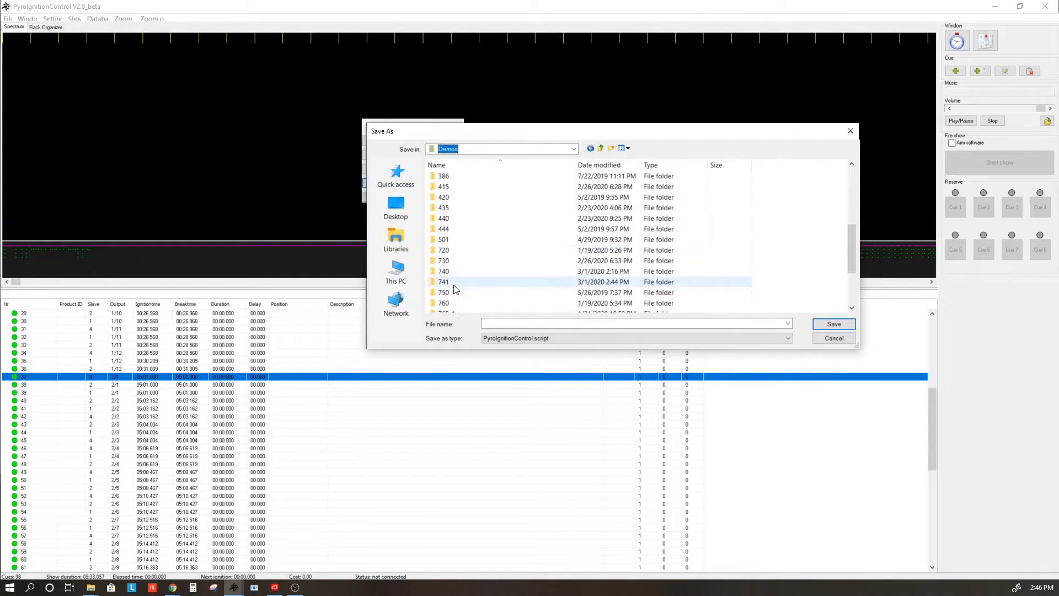
left_click(449, 284)
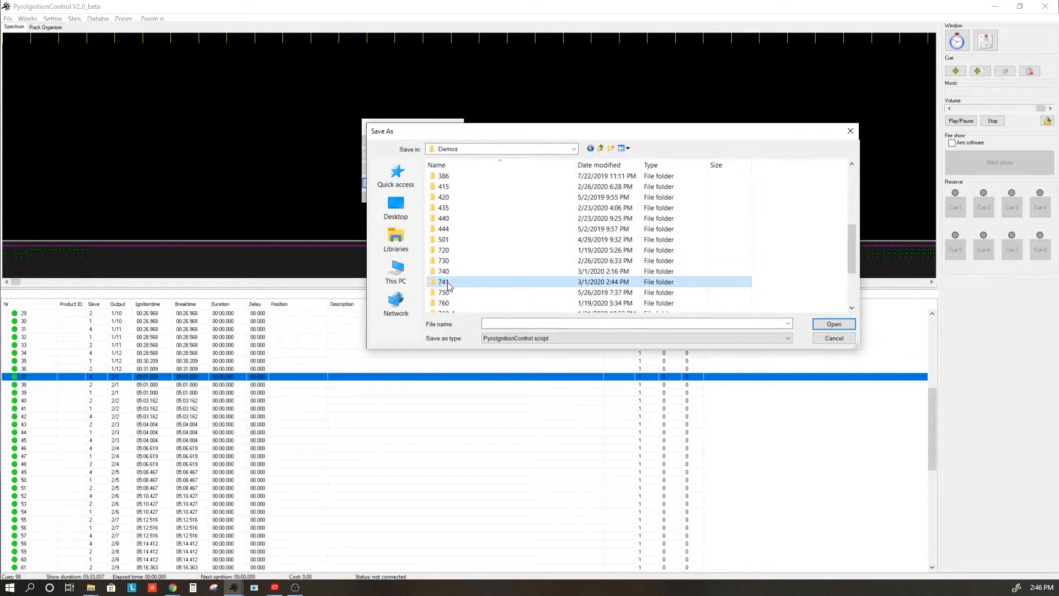
left_click(830, 324)
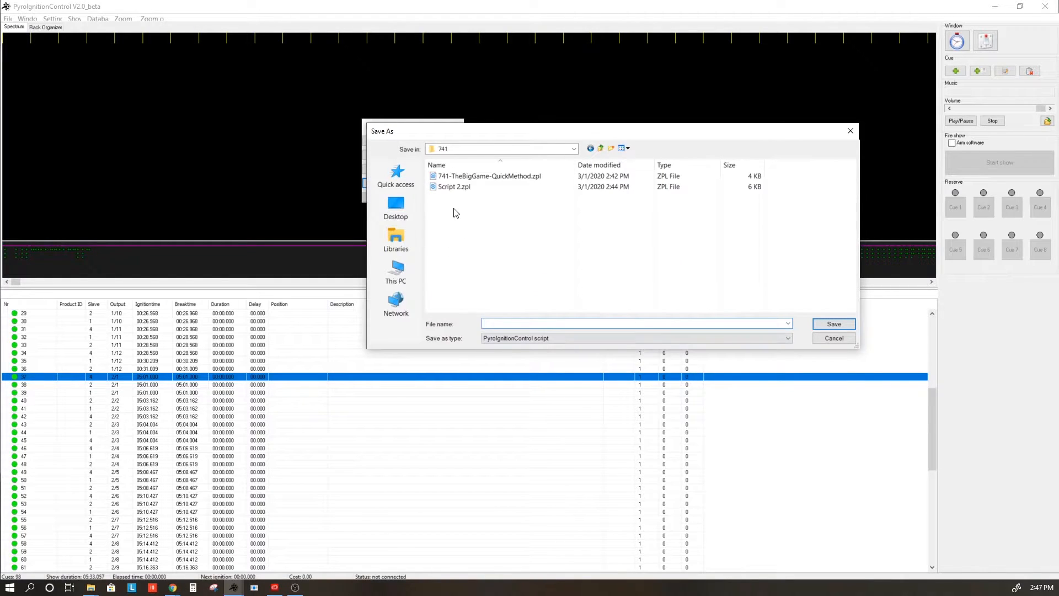
left_click(463, 188)
left_click_drag(485, 323, 539, 333)
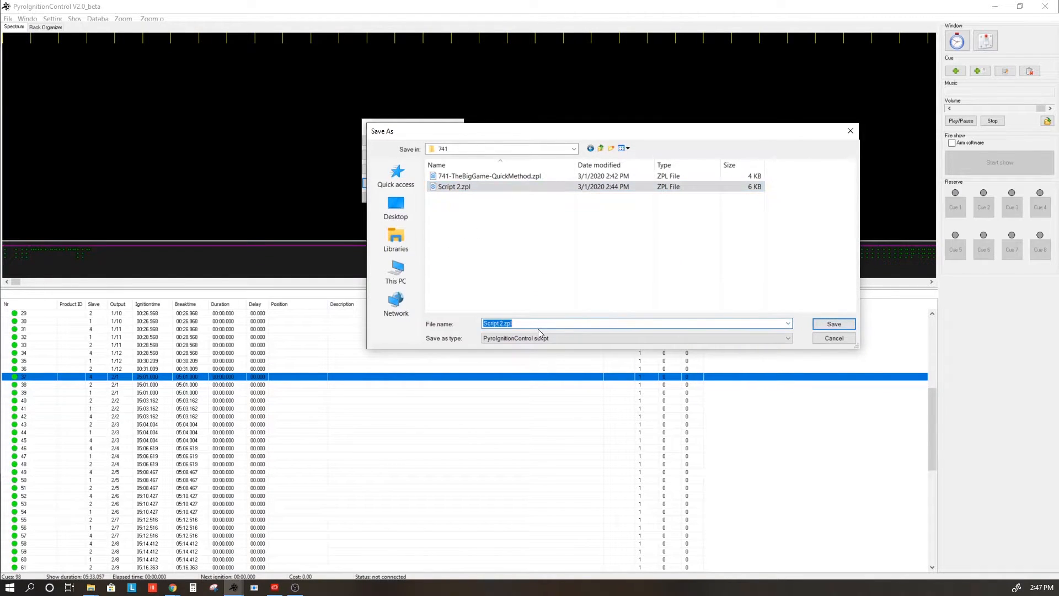
key("Left")
left_click(834, 323)
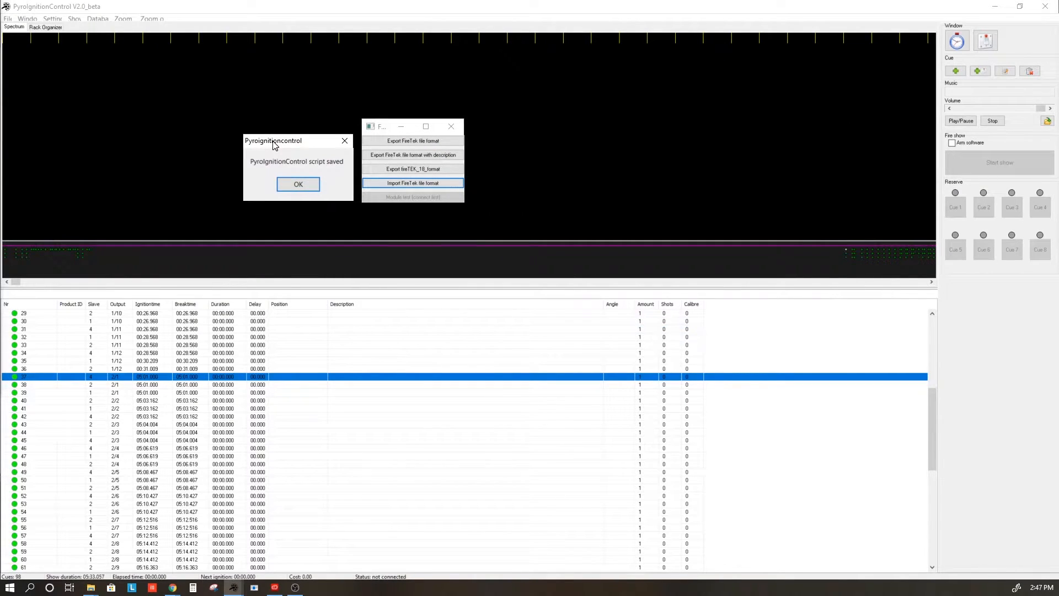
left_click(297, 189)
left_click(451, 127)
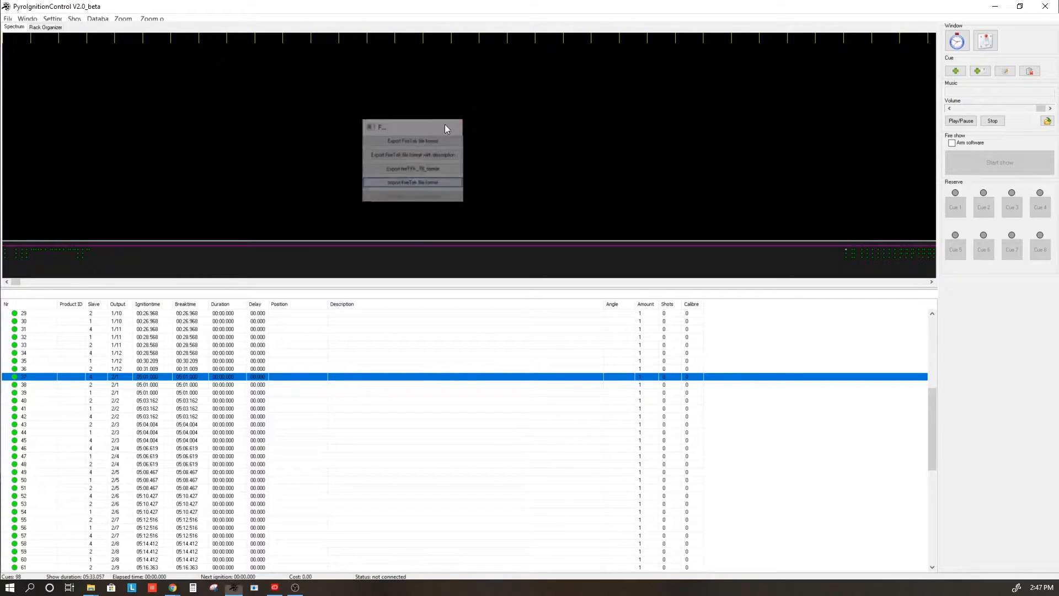
Import the project Script 3.zpl.zpl into the current show with a time offset of 10:00.000
left_click(8, 19)
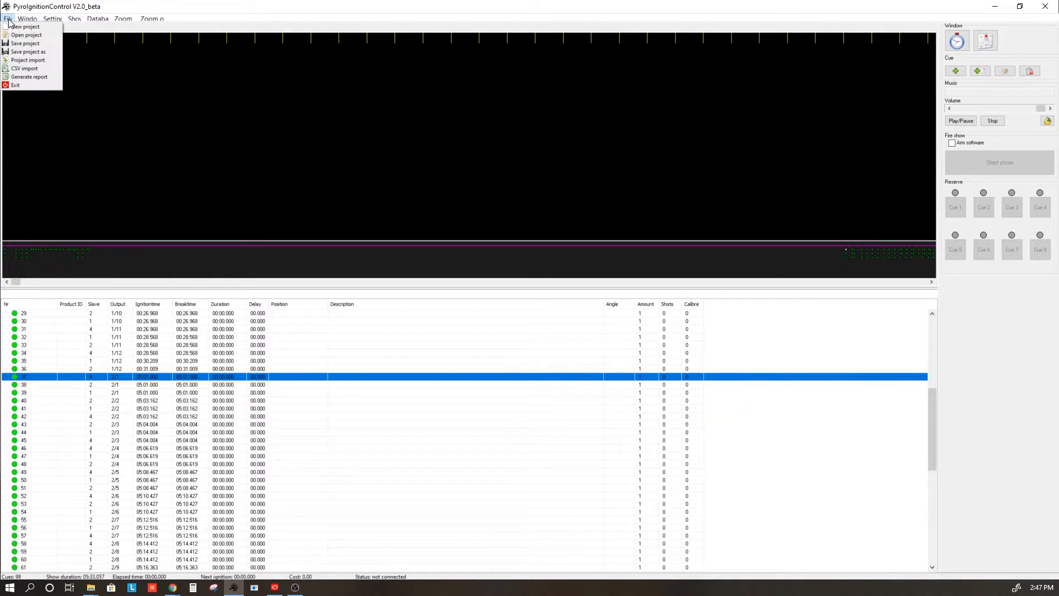
left_click(29, 62)
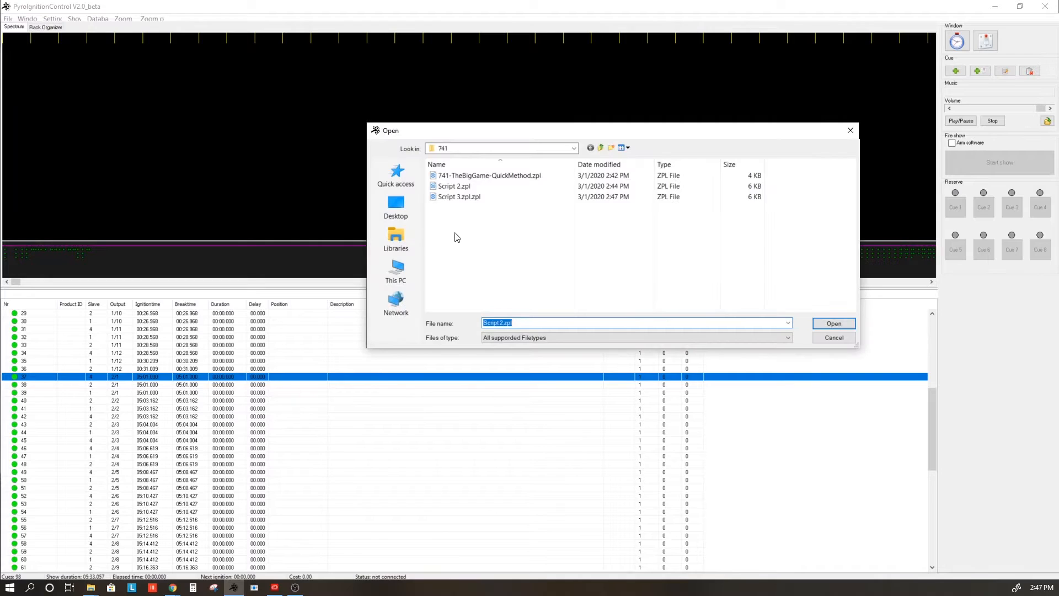
left_click(451, 200)
left_click(832, 324)
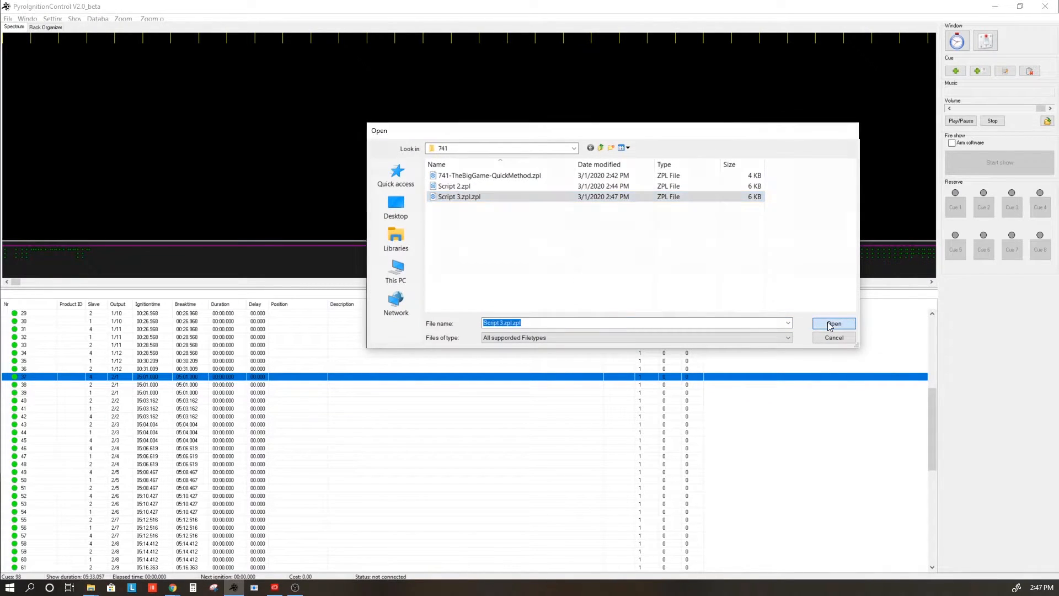
left_click(493, 290)
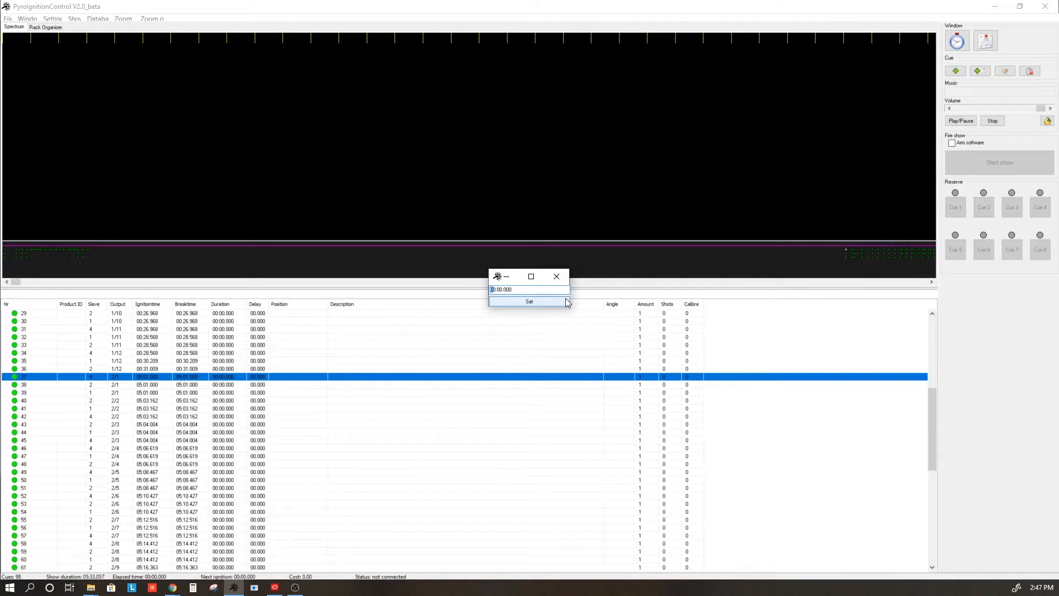
type("1")
left_click(544, 289)
left_click(531, 302)
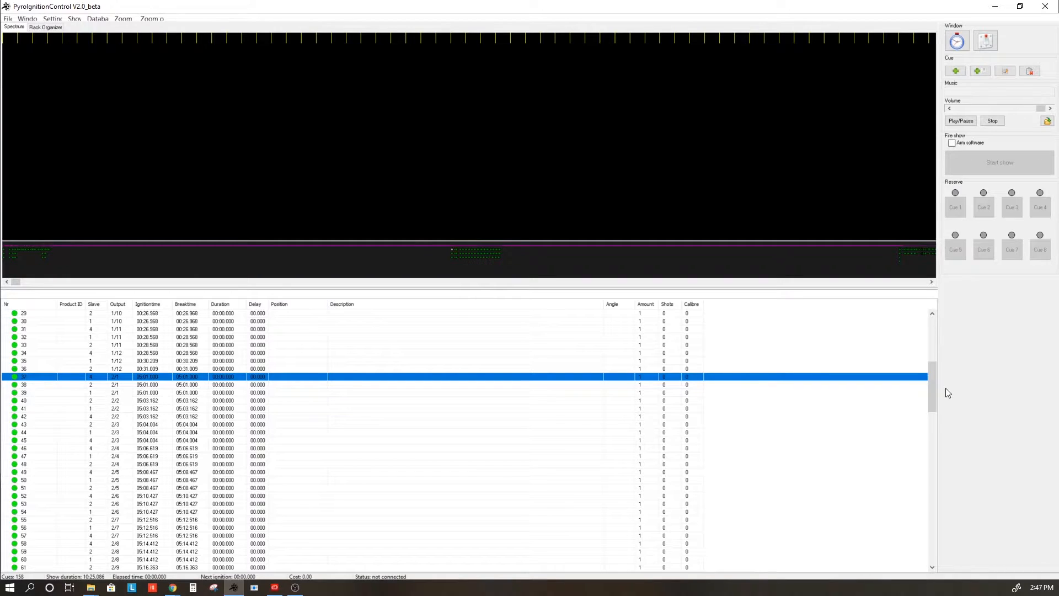
Check the ignition times in the cue list where the second script ends and the third script begins
left_click_drag(933, 390, 933, 491)
left_click(146, 352)
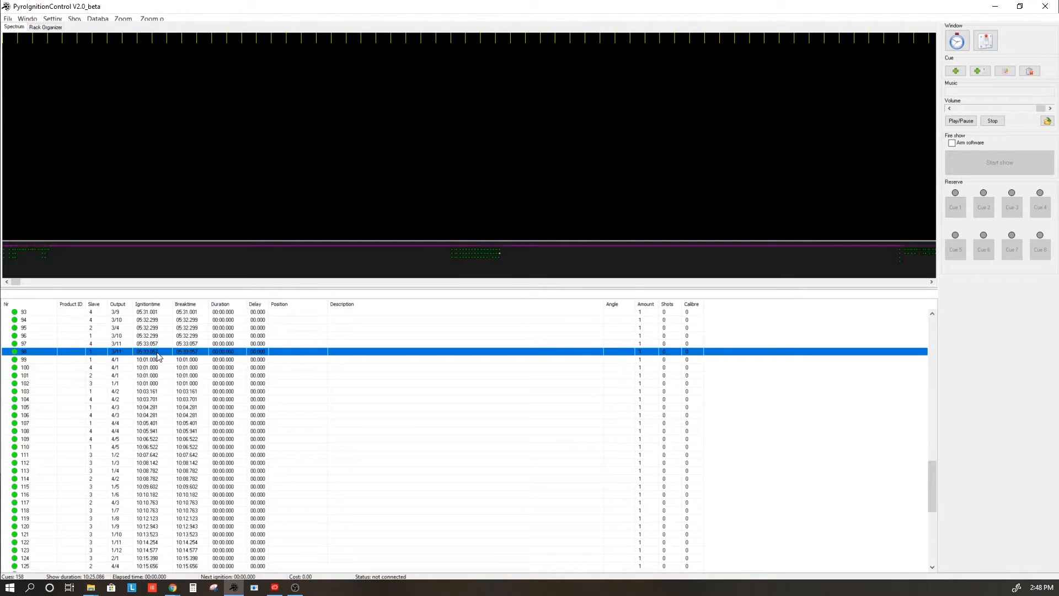
left_click(154, 360)
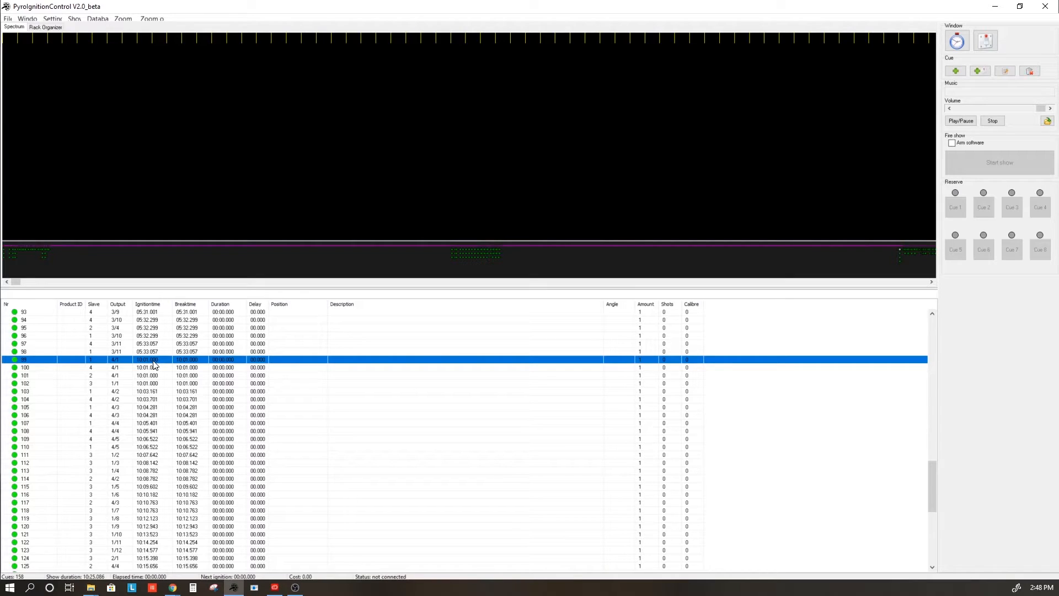
Save the combined show over the existing project 741-TheBigGame-QuickMethod.zpl in the 741 folder
left_click(8, 19)
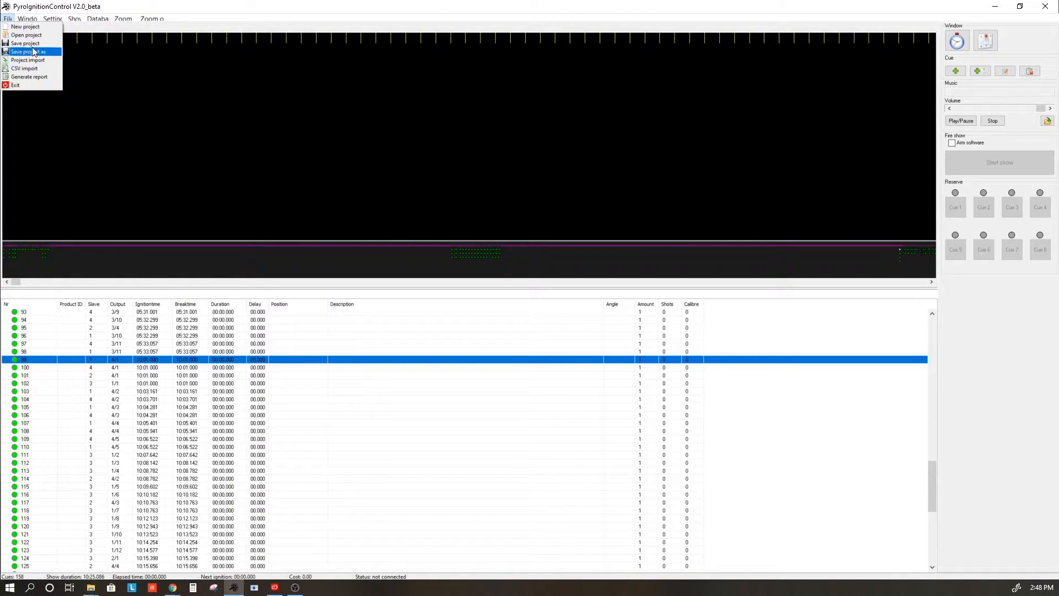
left_click(32, 44)
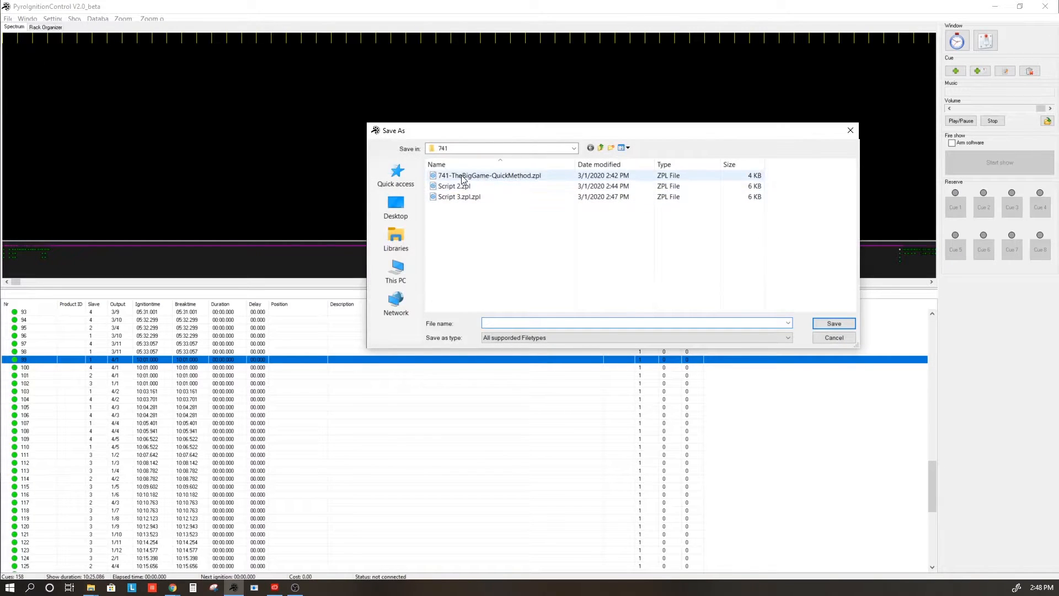
left_click(477, 177)
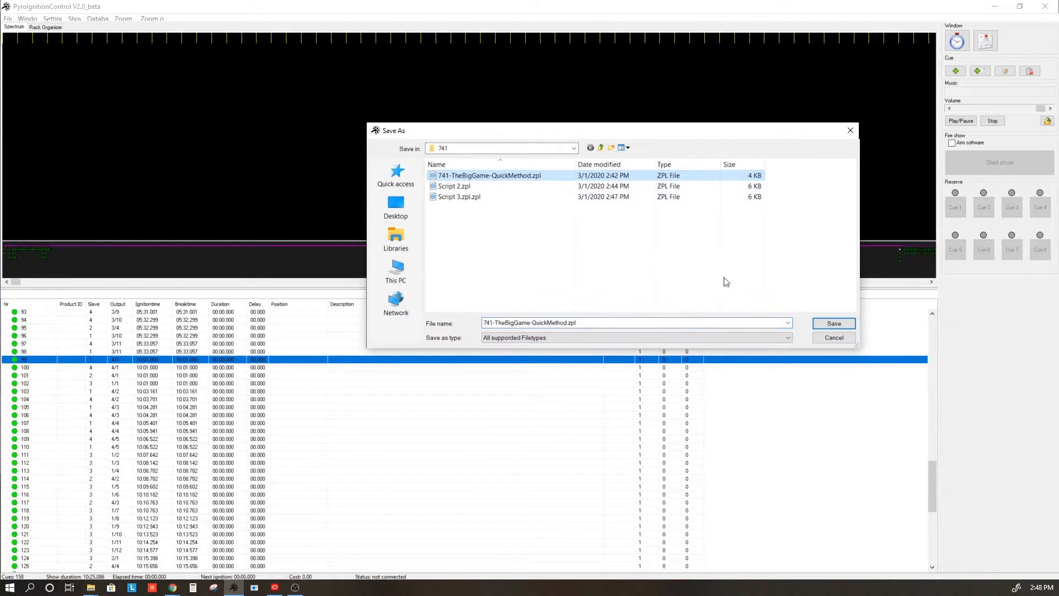
left_click(833, 324)
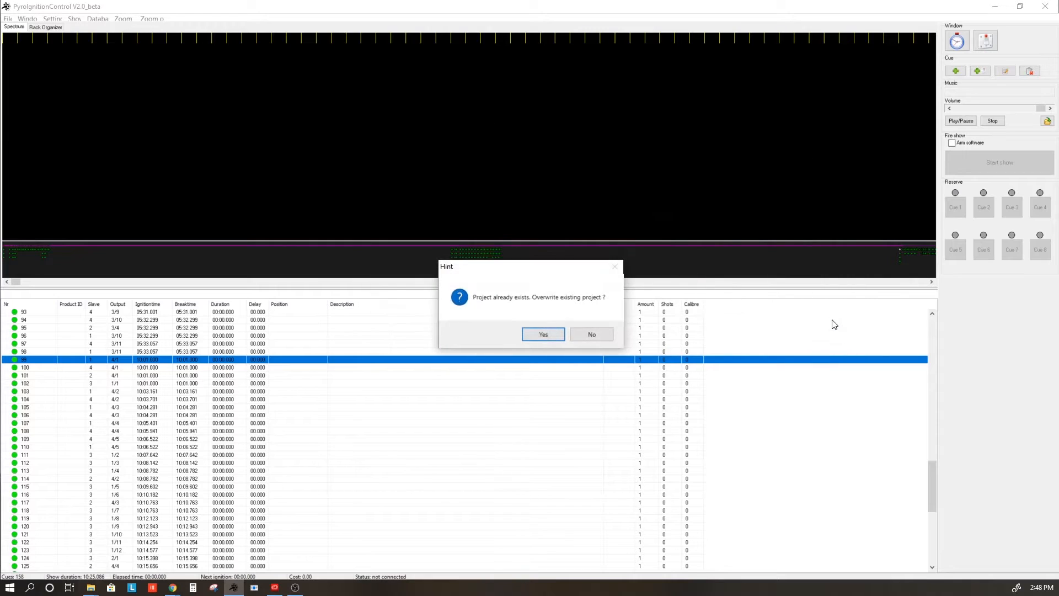
left_click(547, 338)
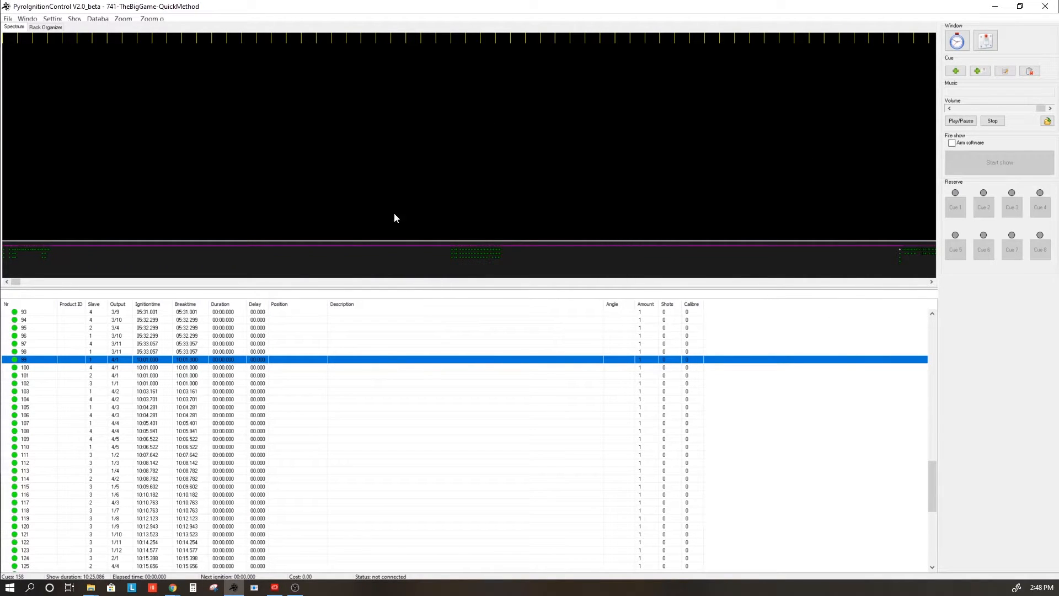
Export the combined show in FireTek file format as 741-TheBigGame-QuickMethod in the 741 folder
left_click(27, 19)
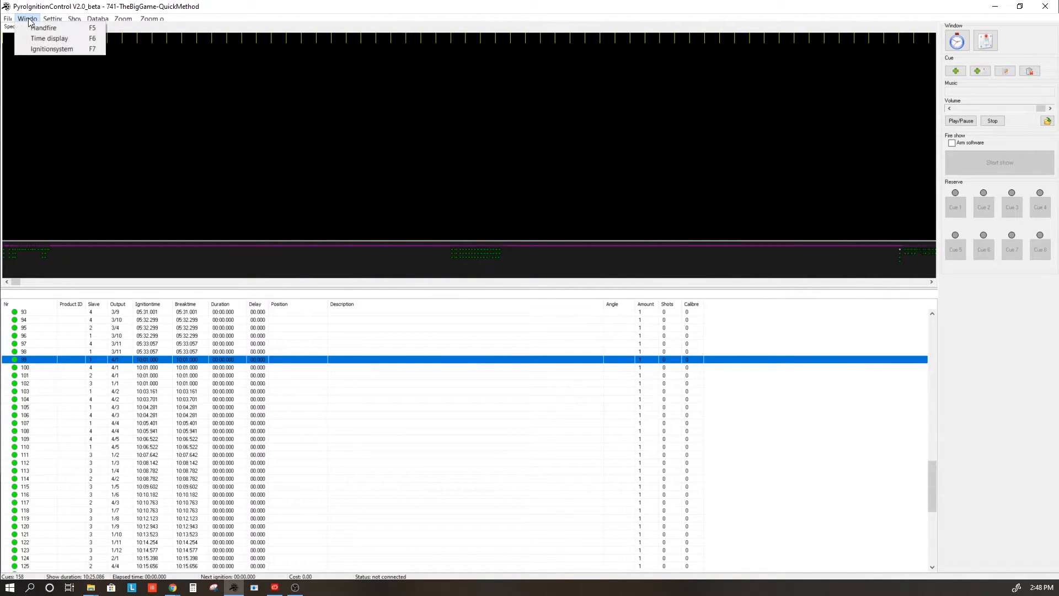
left_click(54, 50)
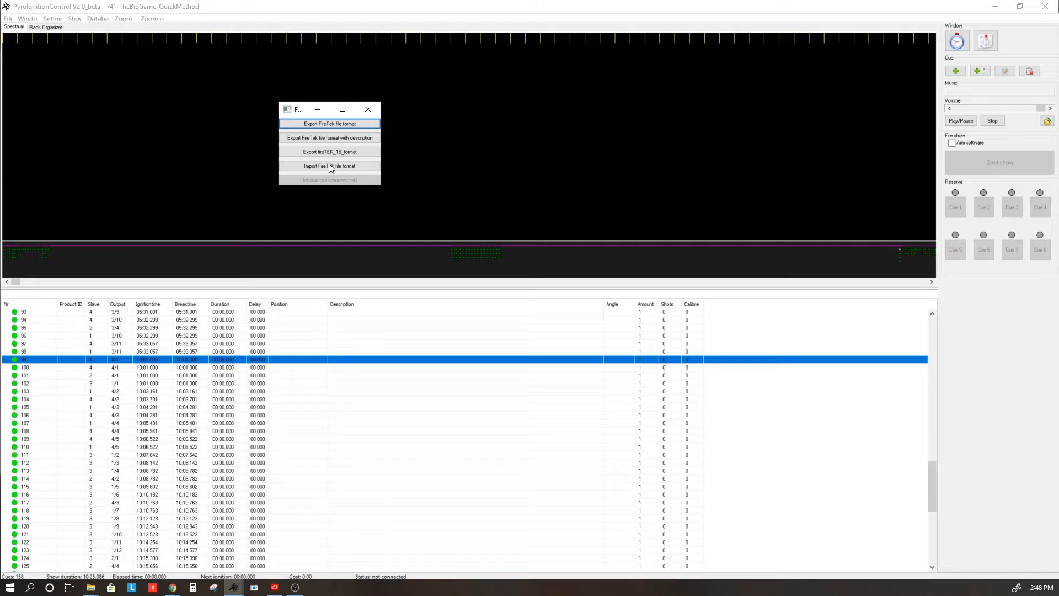
left_click(339, 124)
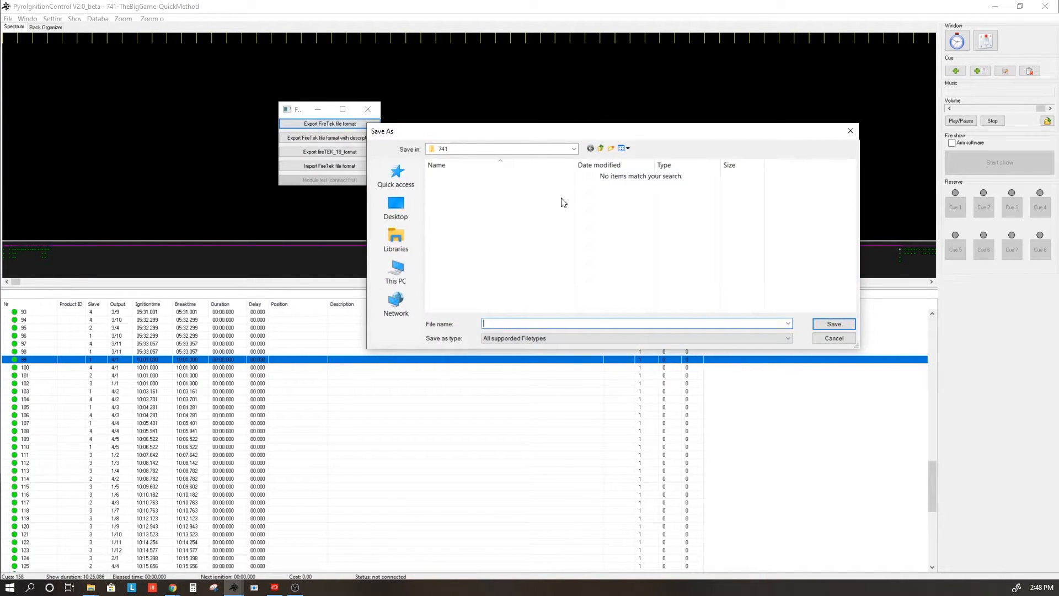
type("741")
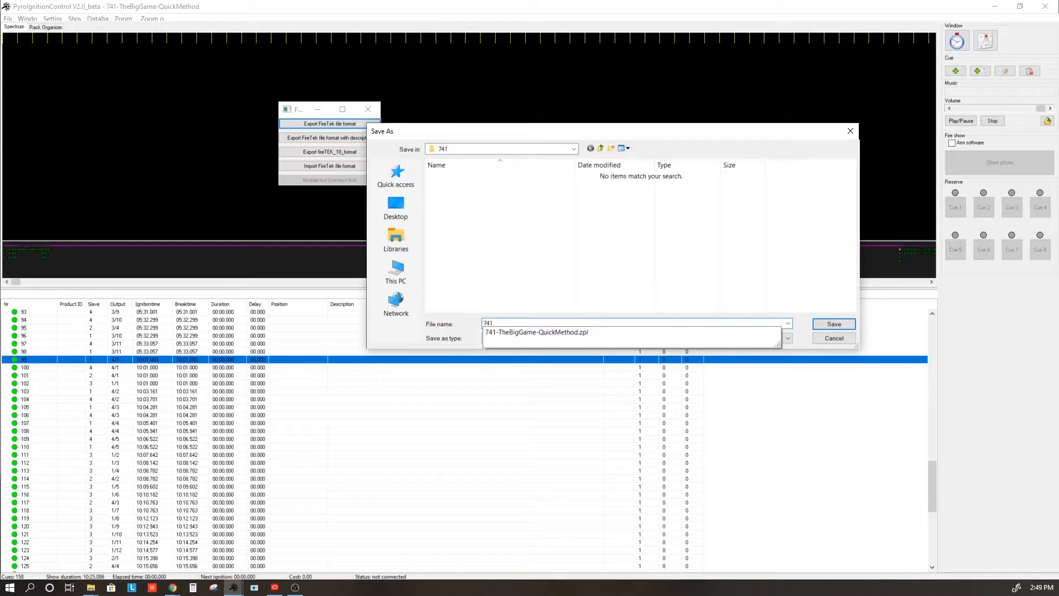
left_click(562, 333)
left_click(588, 324)
key("BackSpace")
key("BackSpace")
key("BackSpace")
key("BackSpace")
left_click(821, 329)
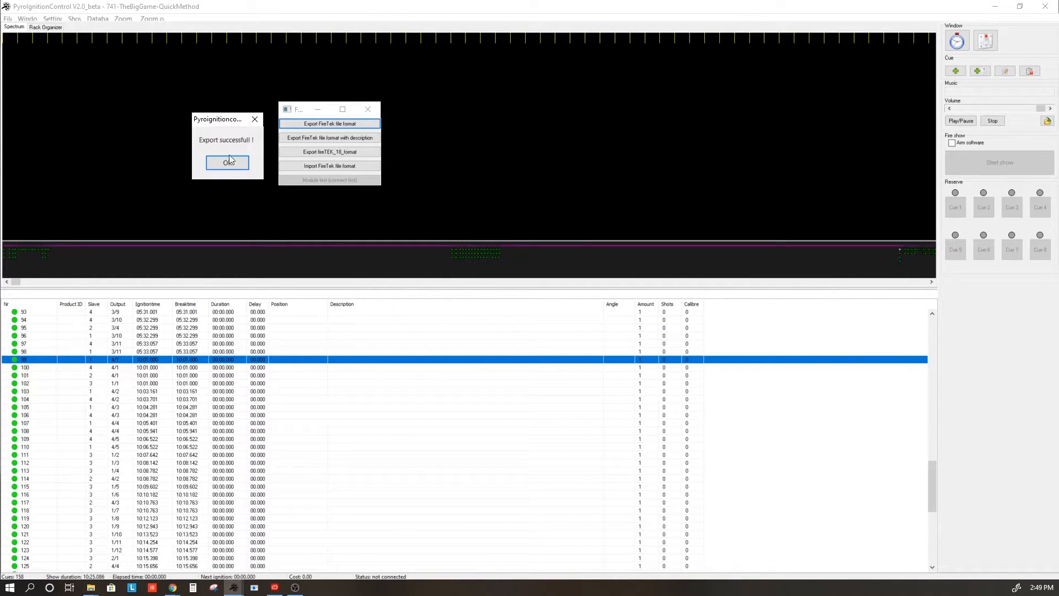
left_click(228, 163)
Switch to File Explorer's 741 folder, widen the Name column and open 741-TheBigGame-QuickMethod.csv in OpenOffice Calc as comma-separated text
left_click(90, 587)
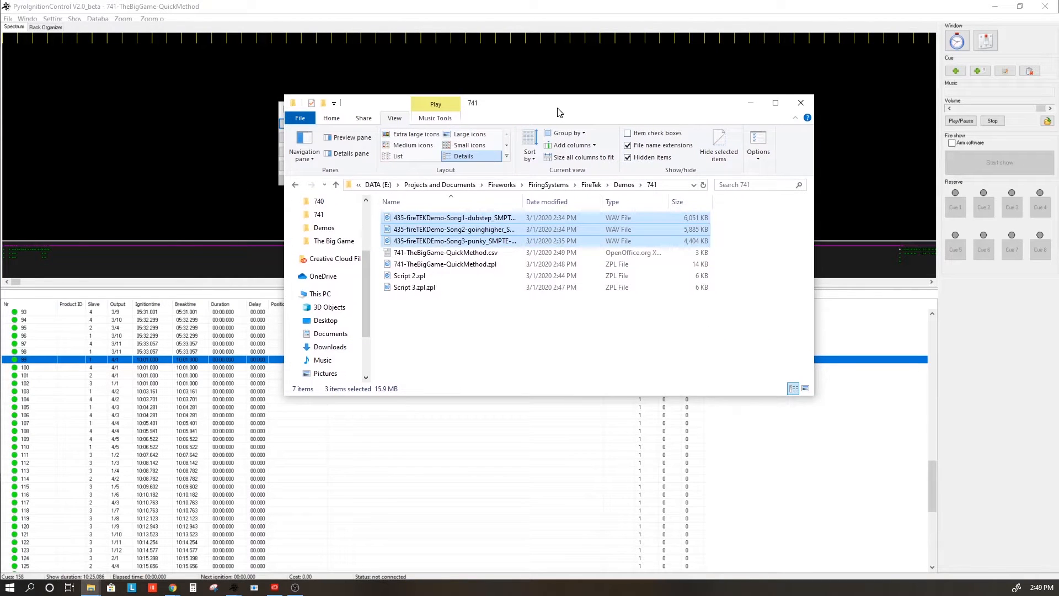
left_click(506, 287)
left_click_drag(523, 201, 588, 201)
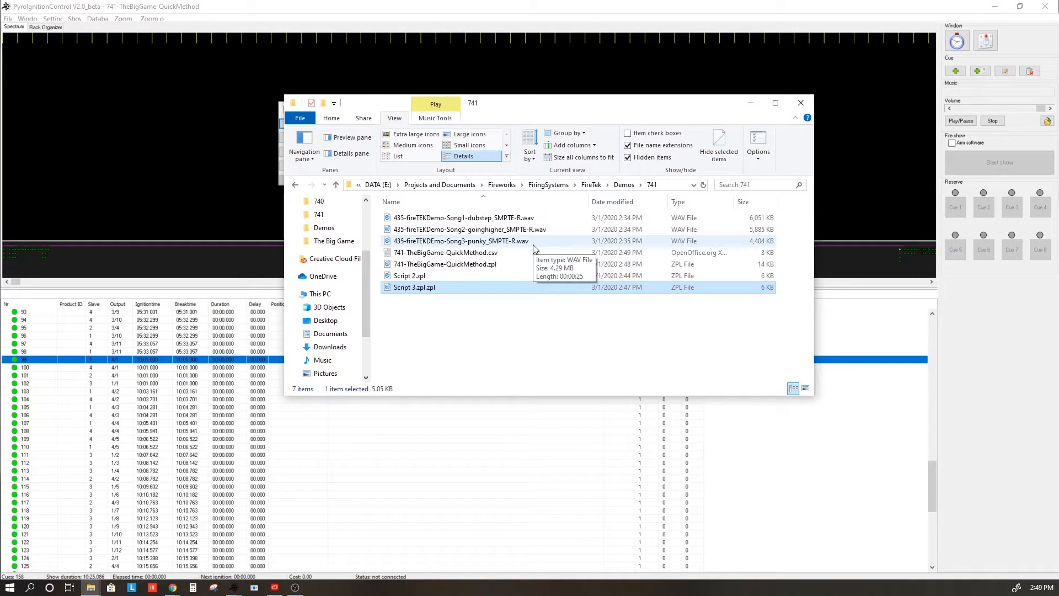
double_click(477, 261)
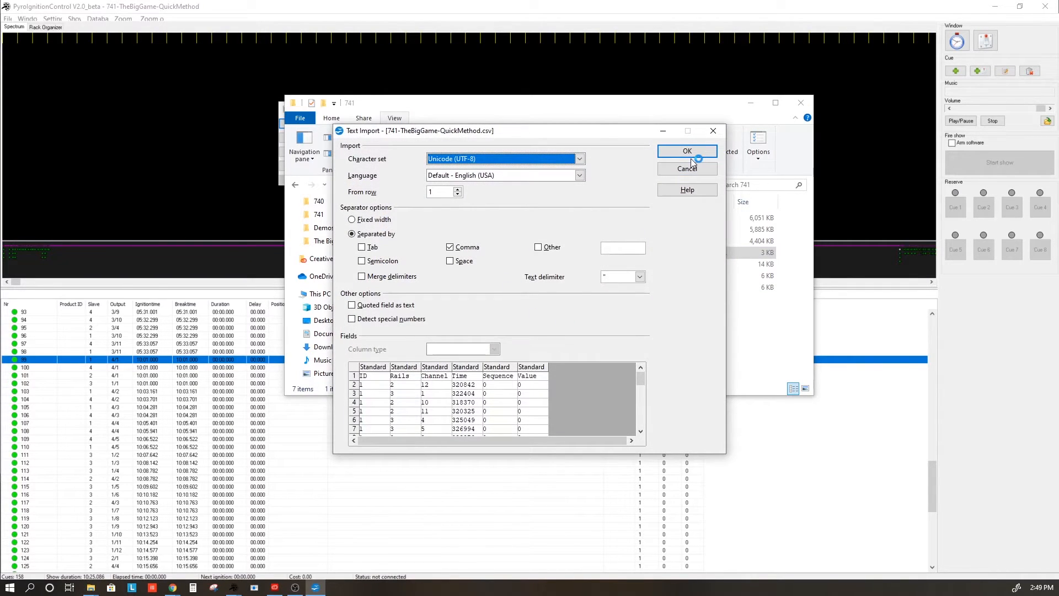
left_click(686, 151)
Sort columns A to F of the exported script by Time in ascending order
left_click_drag(270, 91, 520, 91)
left_click(376, 27)
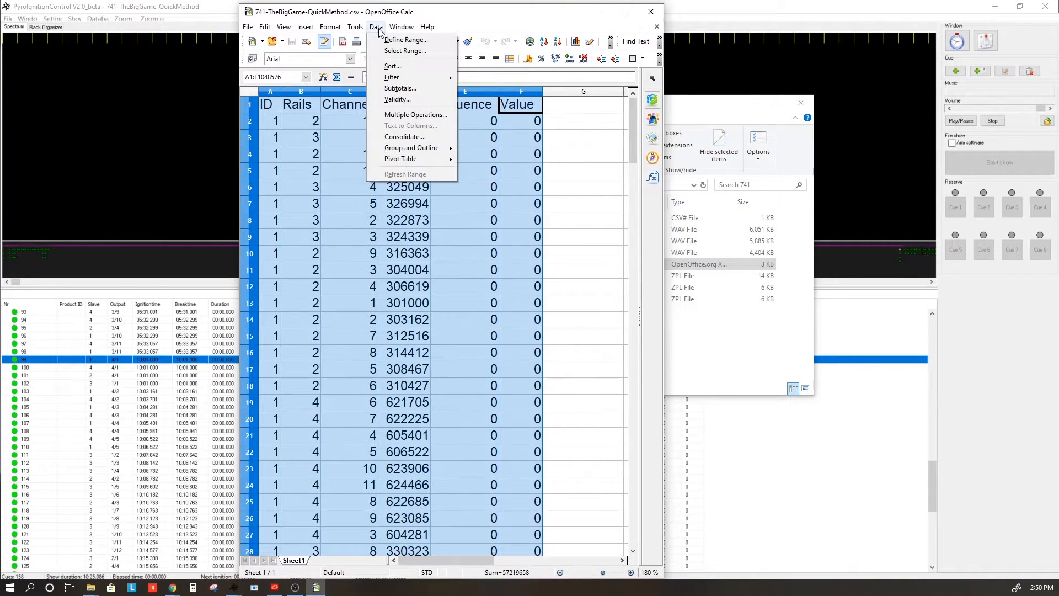
left_click(400, 67)
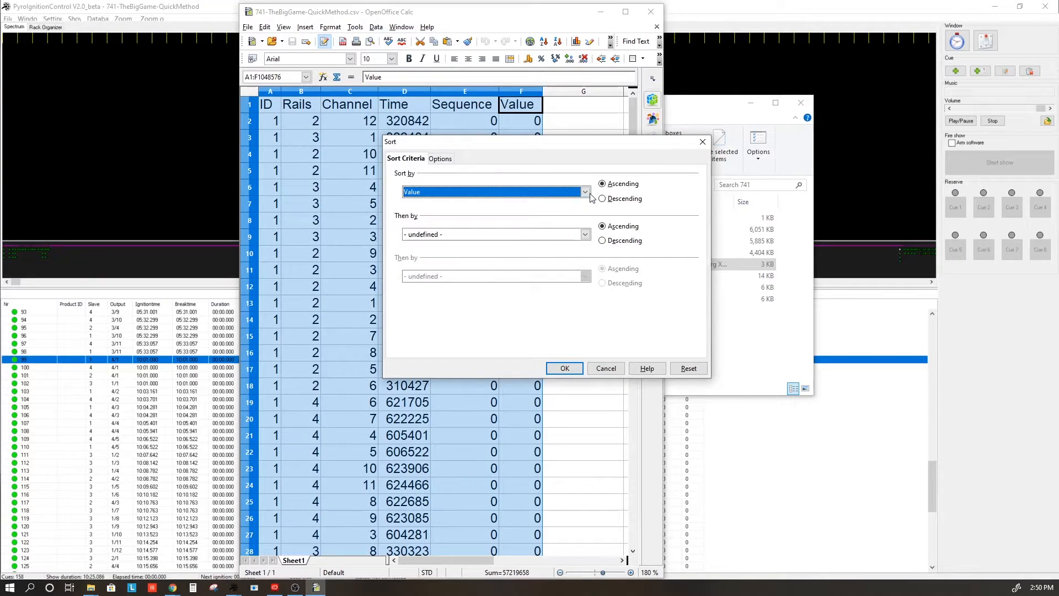
left_click(585, 192)
left_click(497, 241)
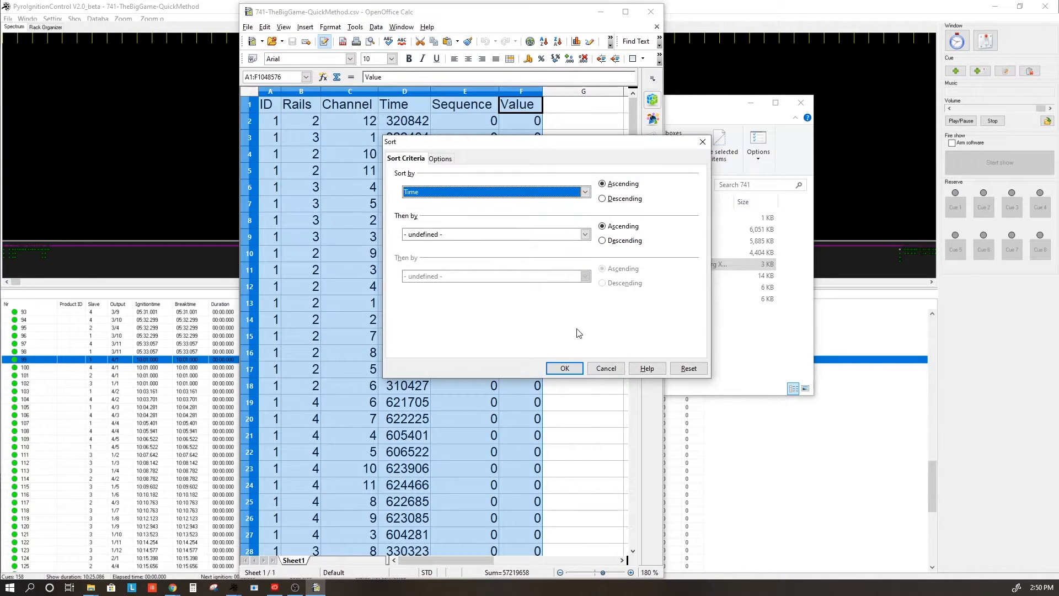
left_click(564, 368)
Examine the Time column of the sorted script where the first script ends and the second script begins
left_click_drag(420, 123, 412, 468)
scroll(414, 463, "down", 6)
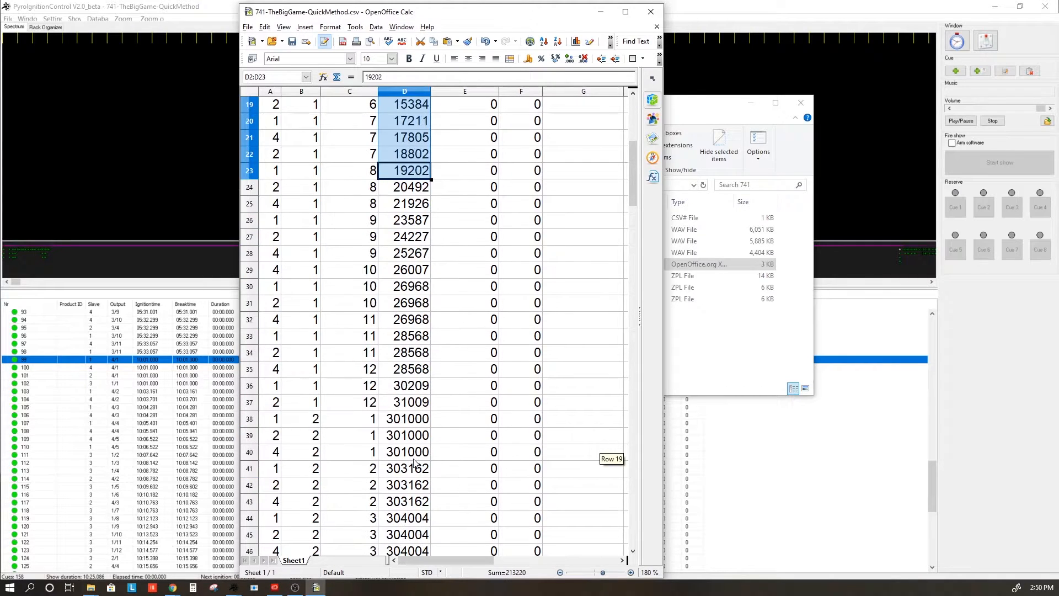
left_click(398, 407)
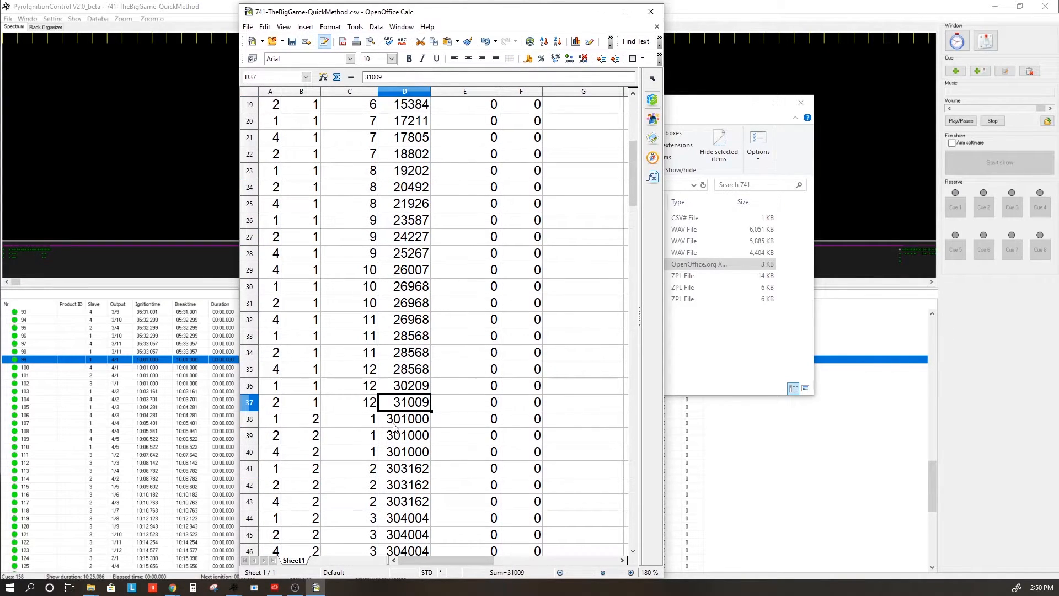
left_click(394, 424)
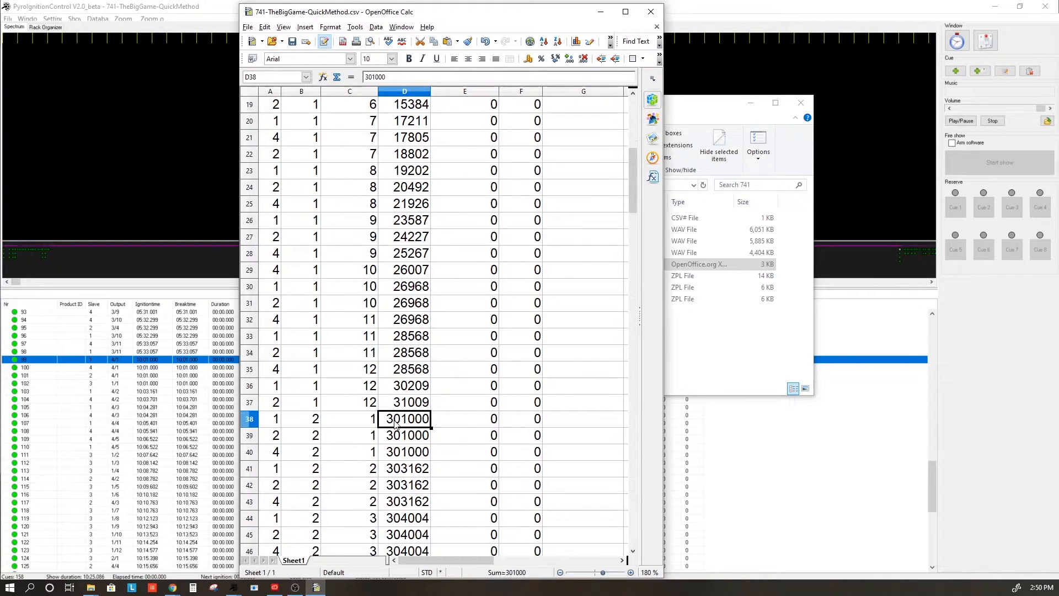
Examine the Time column of the sorted script where the third script's cues begin
scroll(394, 424, "down", 20)
scroll(395, 419, "down", 6)
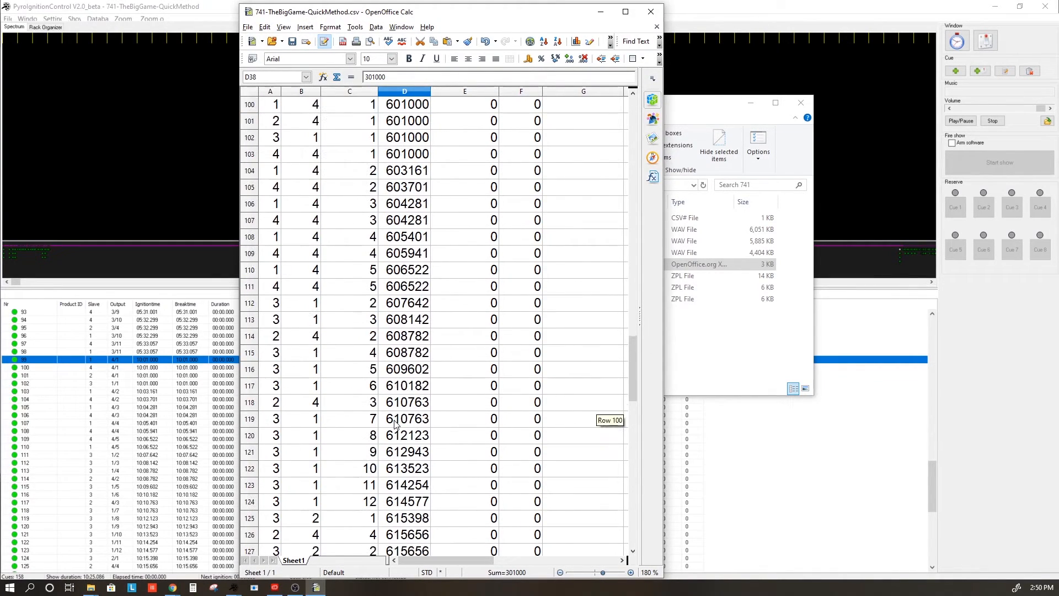
scroll(398, 199, "up", 2)
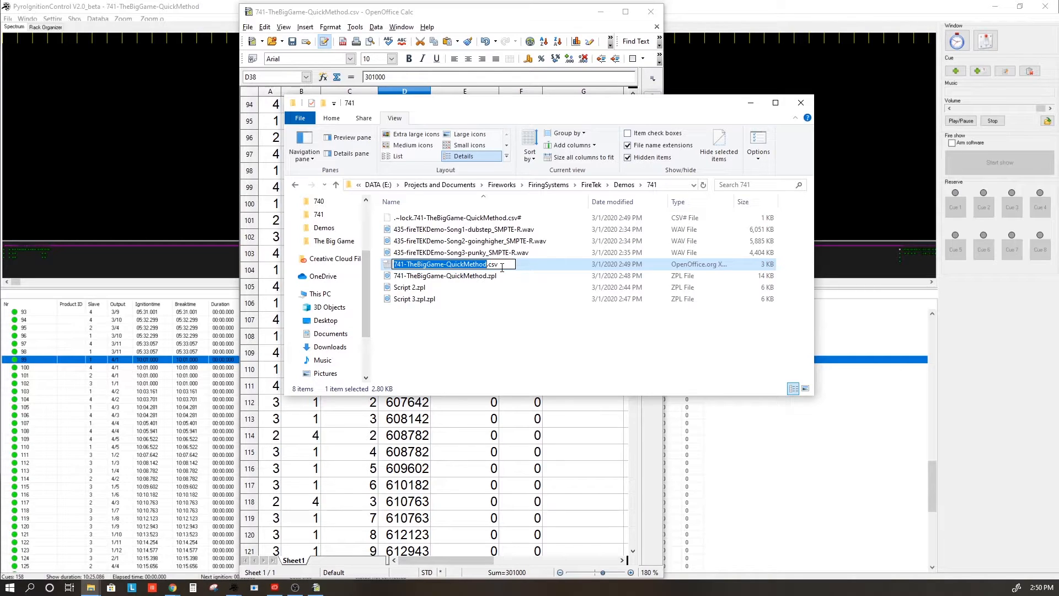
Leave the CSV's file name as it is and look through the three SMPTE song WAV files in the 741 folder
left_click(490, 254)
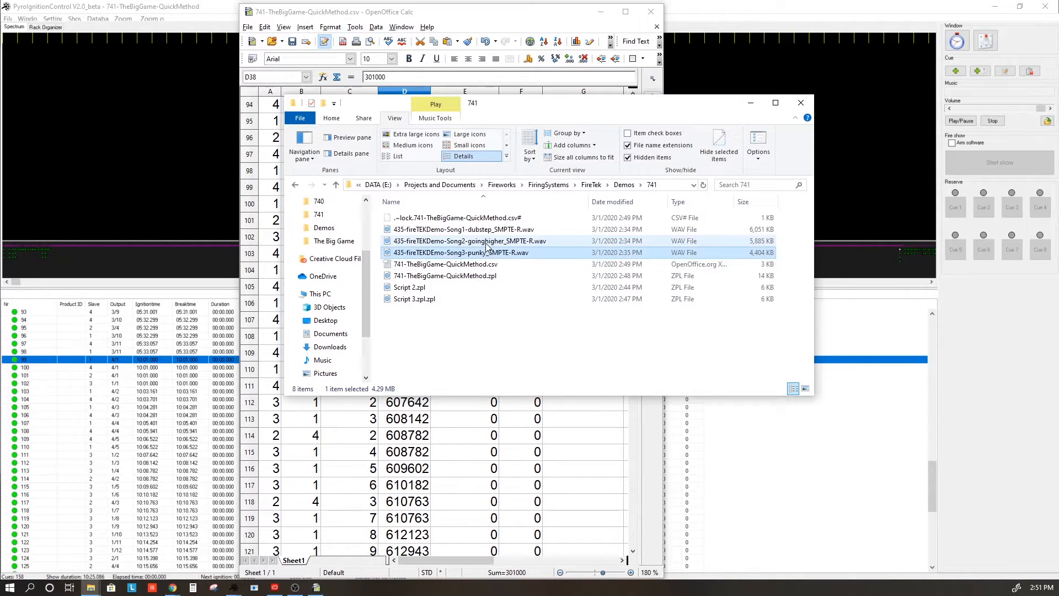
key("Up")
key("Up")
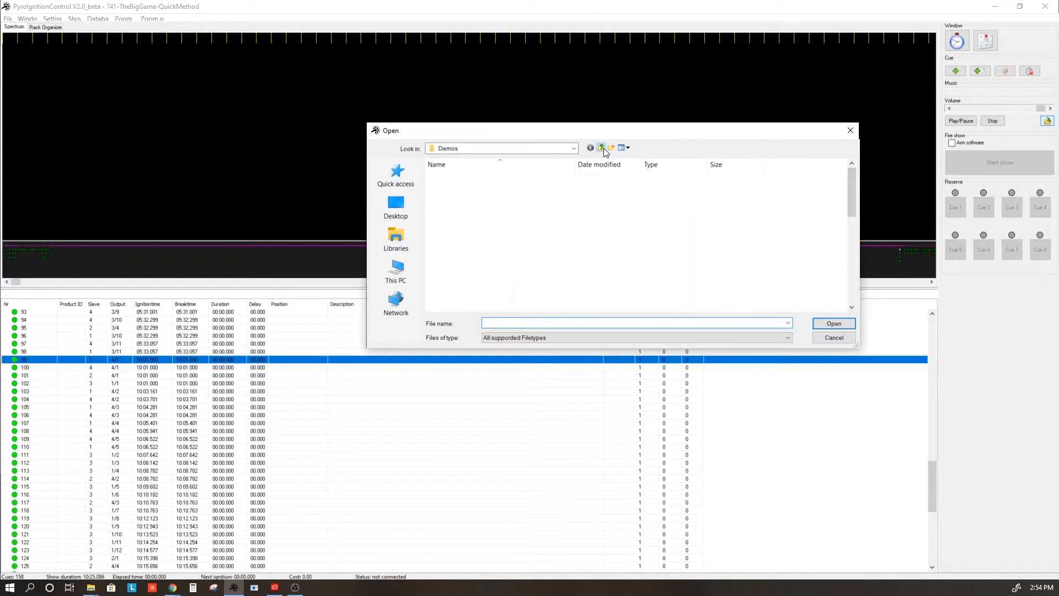
Load BigGame-SongALL.wav from the 740 folder as the show's music in PyroIgnitionControl
double_click(446, 299)
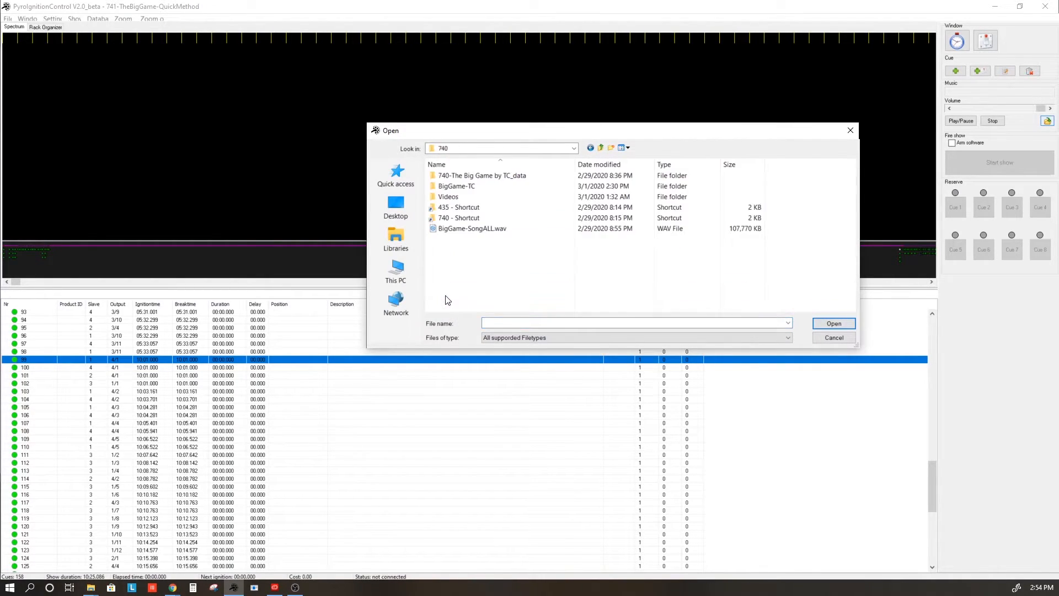
left_click(458, 231)
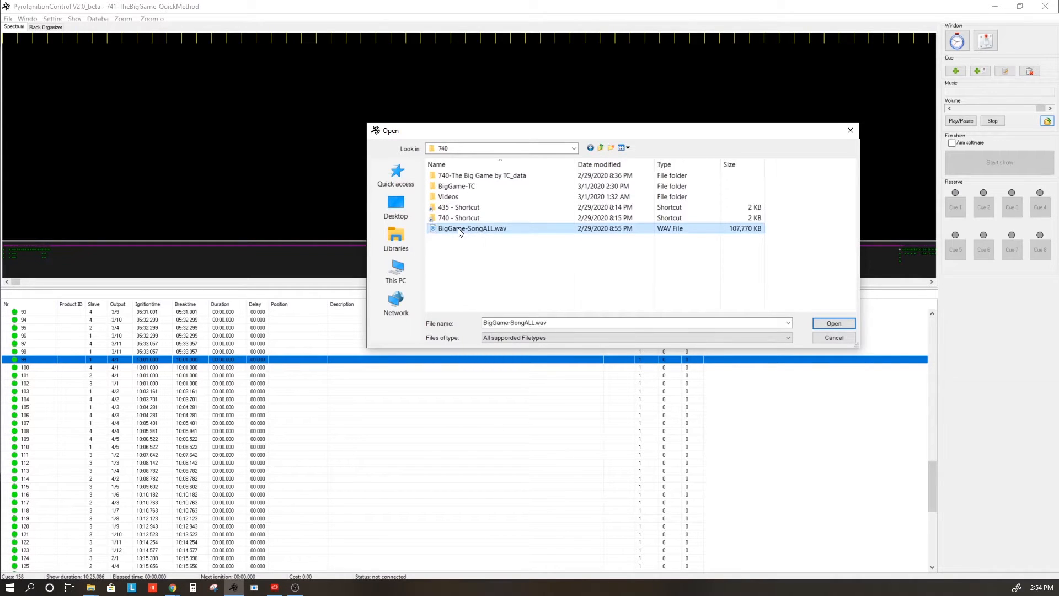
left_click(826, 325)
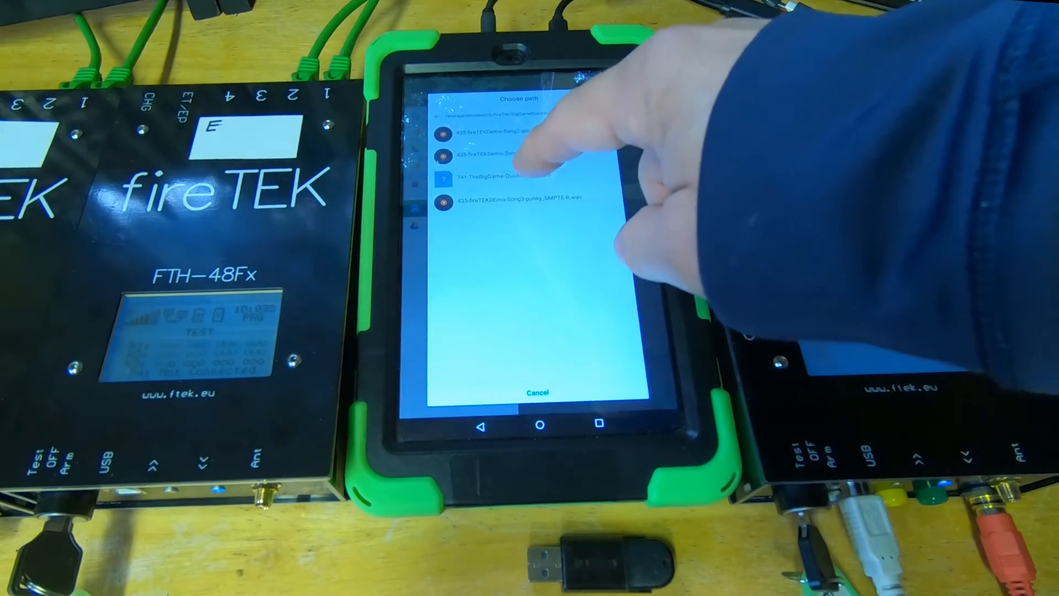
Load the 741-TheBigGame script into FTKontrol on the tablet, including all of the offered items
left_click(502, 175)
left_click(614, 223)
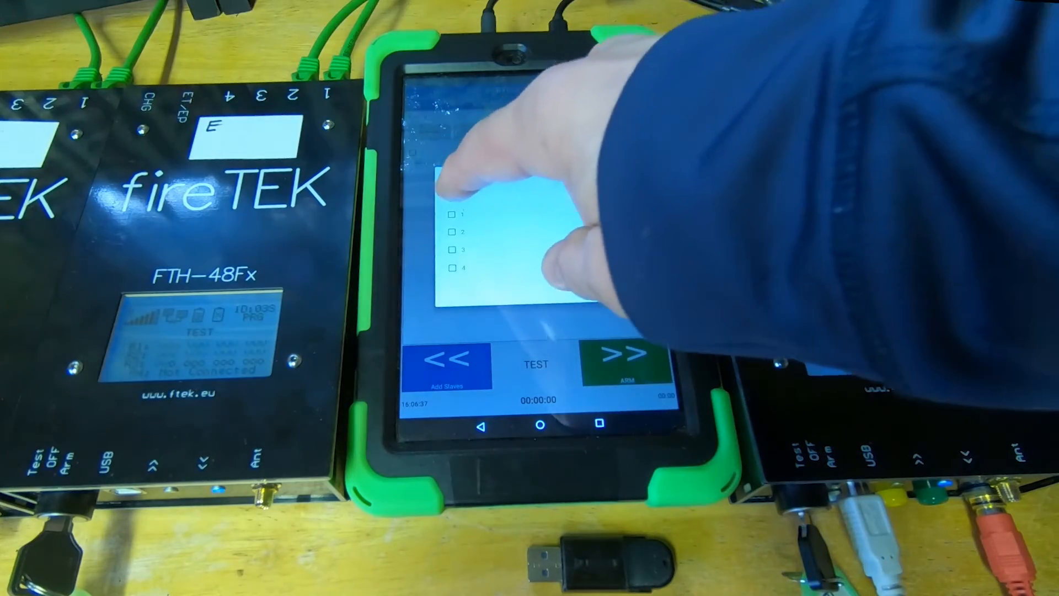
left_click(451, 197)
left_click(605, 289)
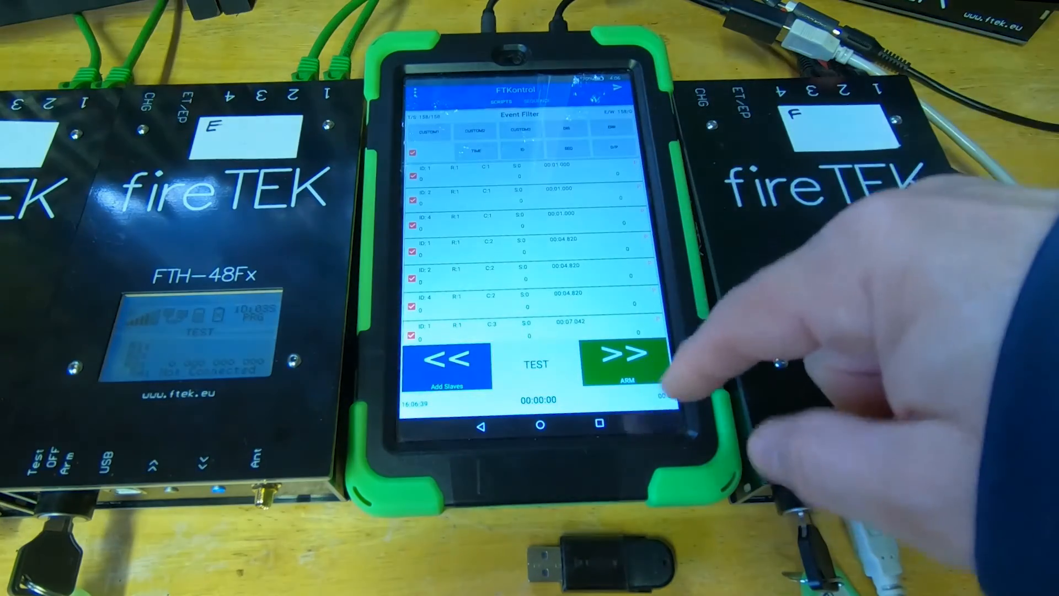
Erase the script stored in the firing modules with Script Erase and send the loaded show to them with Script Upload
left_click(616, 87)
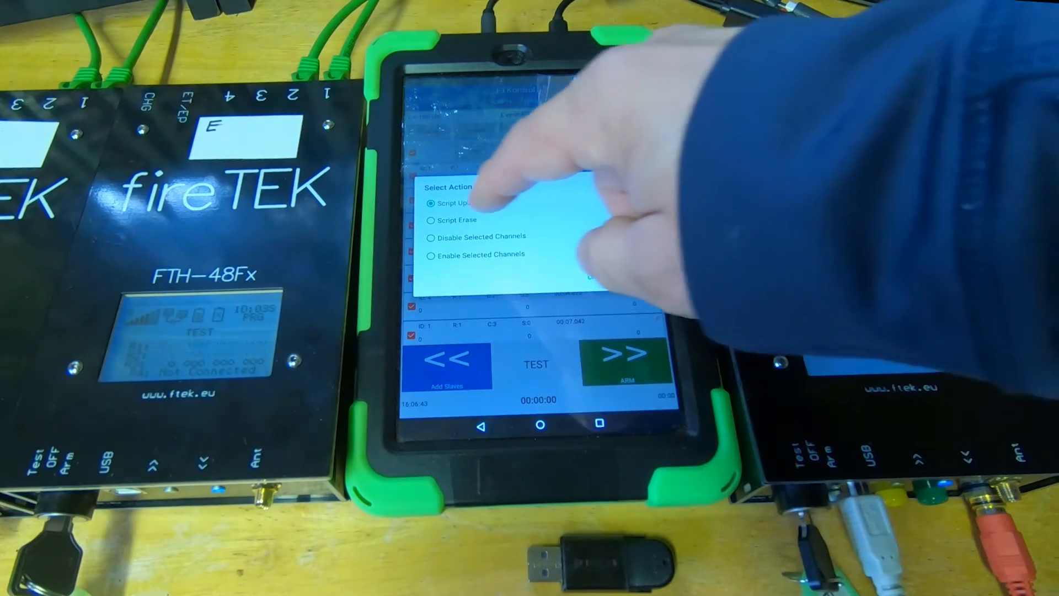
left_click(457, 220)
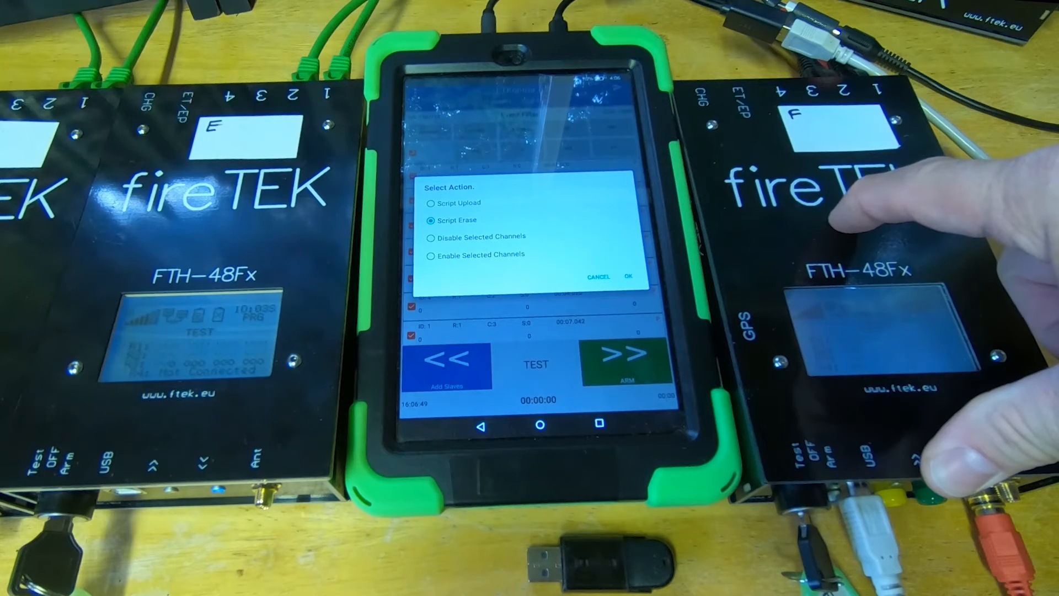
left_click(628, 276)
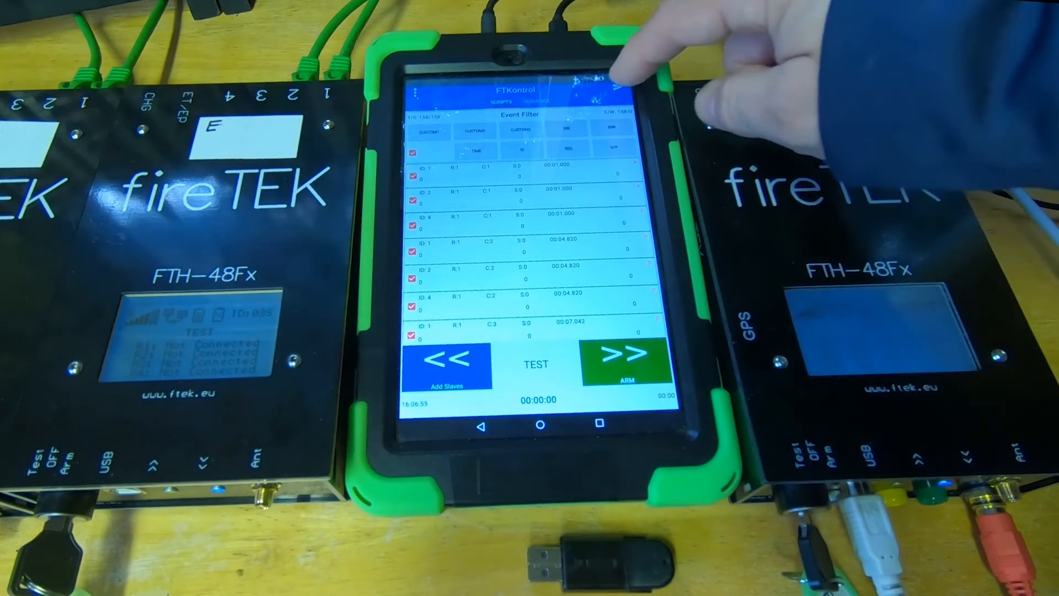
left_click(617, 87)
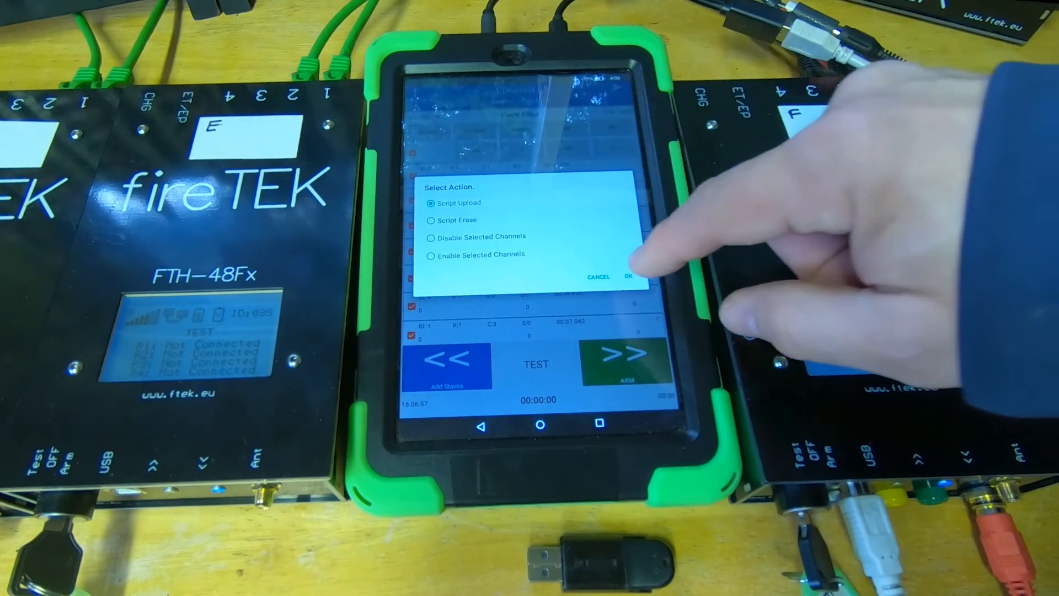
left_click(628, 276)
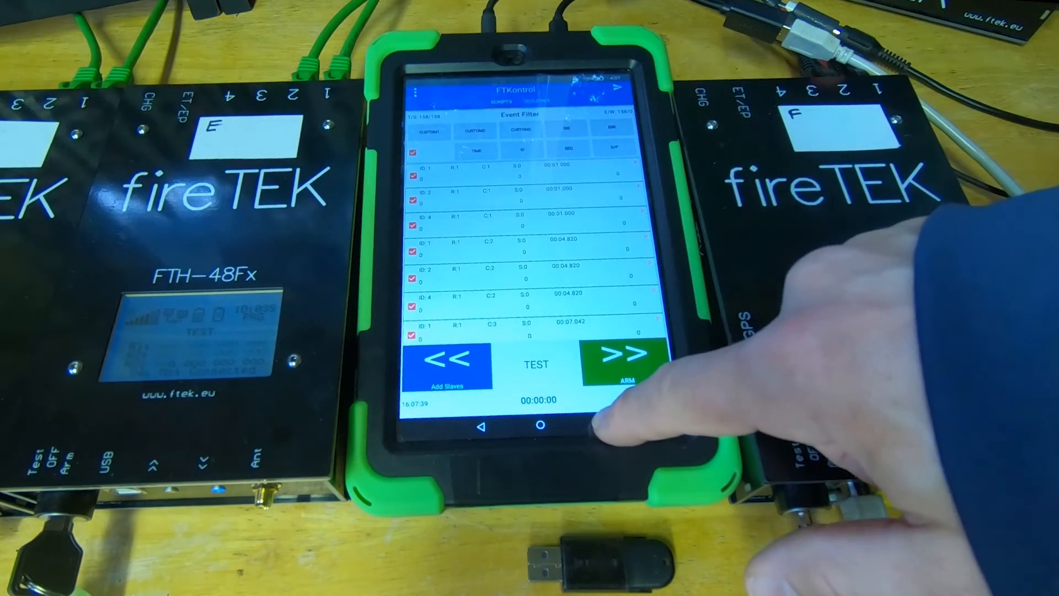
Switch from FTKontrol to ES File Explorer on the tablet
left_click(599, 423)
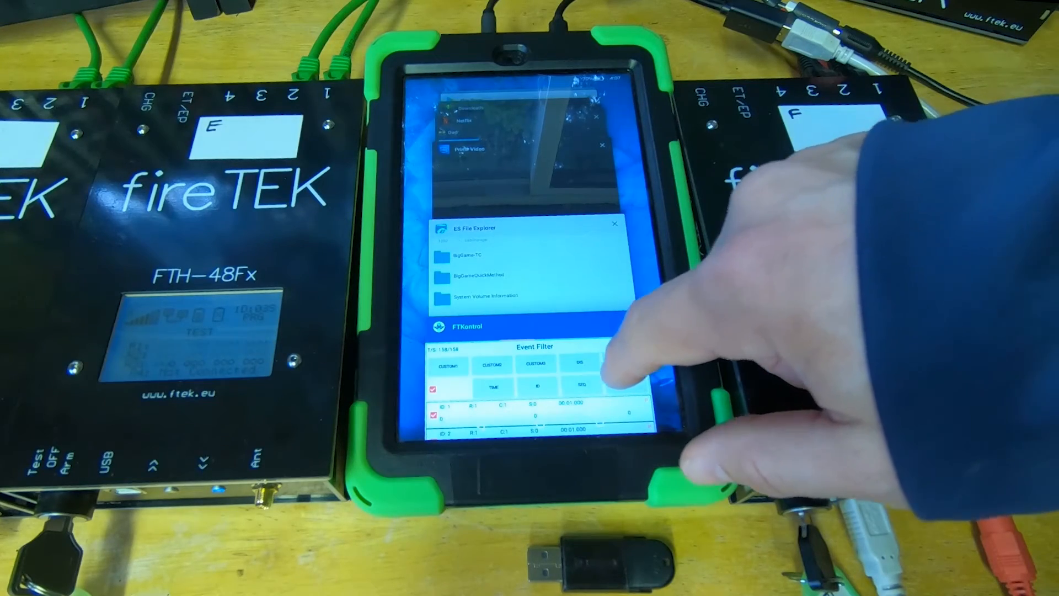
left_click_drag(623, 359, 474, 356)
left_click(574, 256)
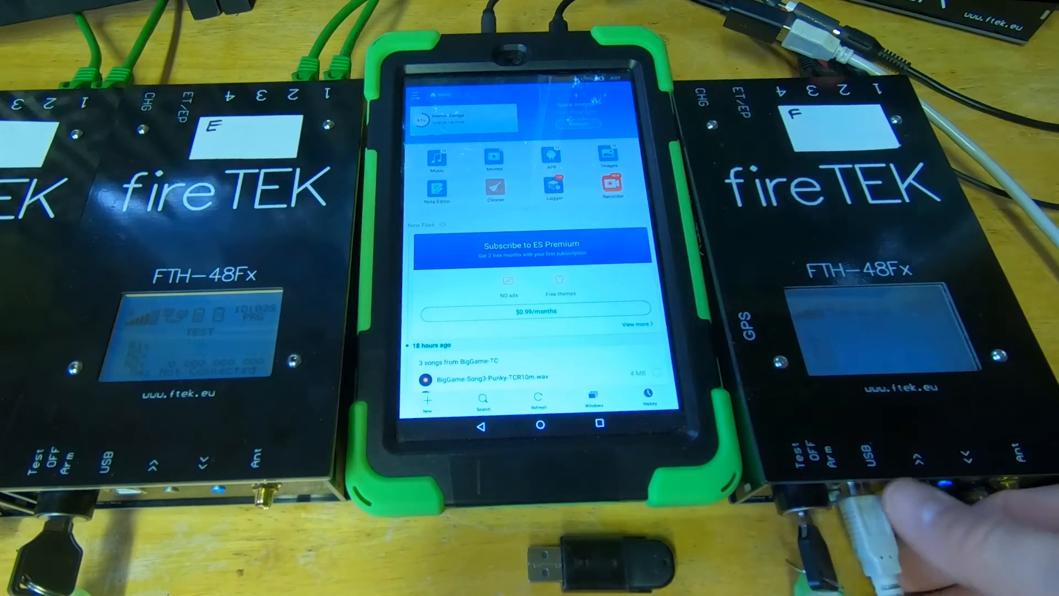